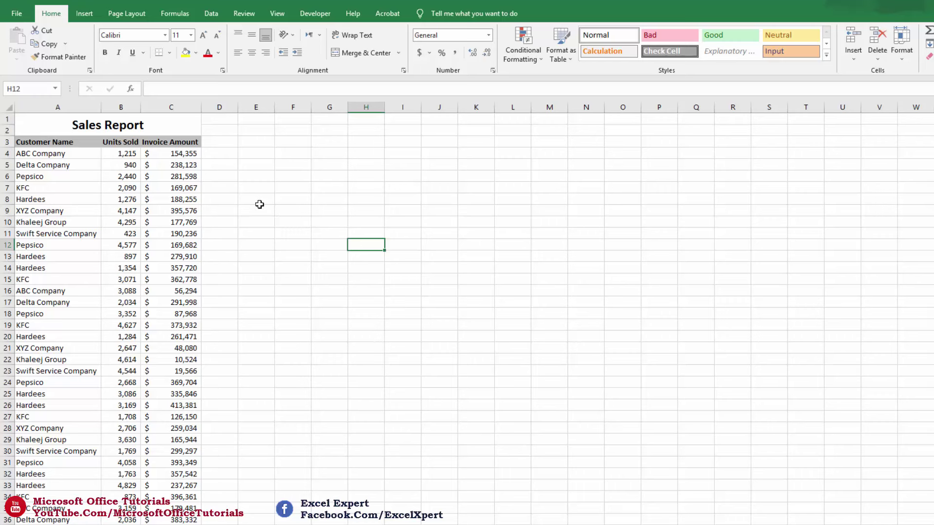
# Highlight the title, customer names, Units Sold and Invoice Amount figures of the Sales Report.
pyautogui.moveTo(117, 125); pyautogui.dragTo(97, 325)
pyautogui.moveTo(72, 160); pyautogui.dragTo(73, 417)
pyautogui.moveTo(125, 167); pyautogui.dragTo(122, 406)
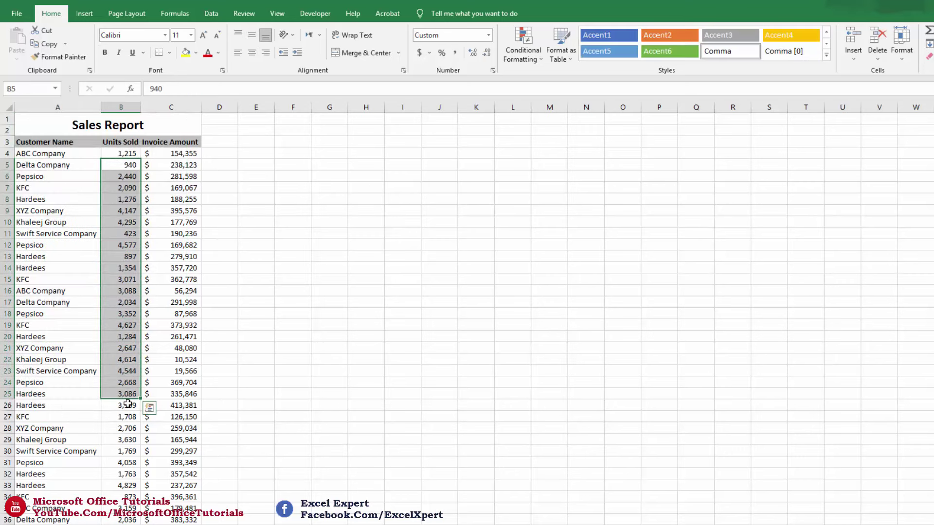
pyautogui.moveTo(167, 165); pyautogui.dragTo(171, 313)
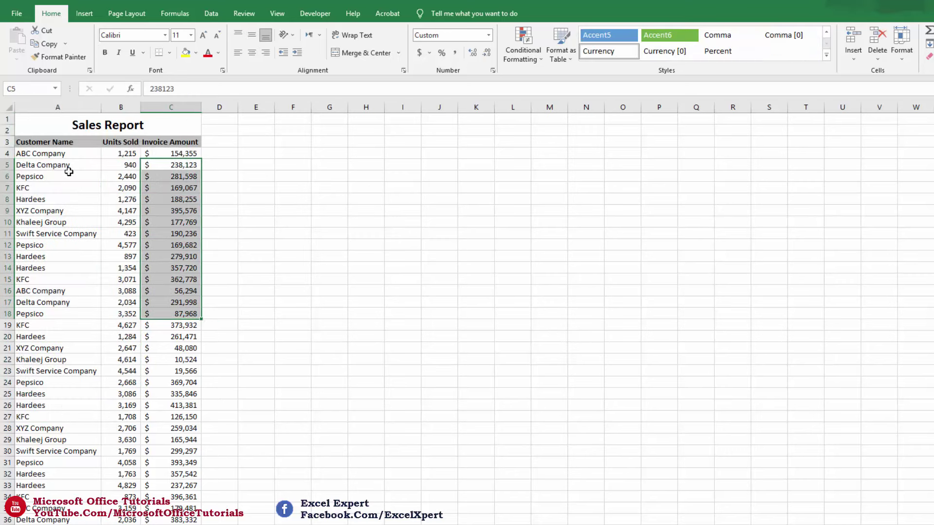
pyautogui.click(62, 156)
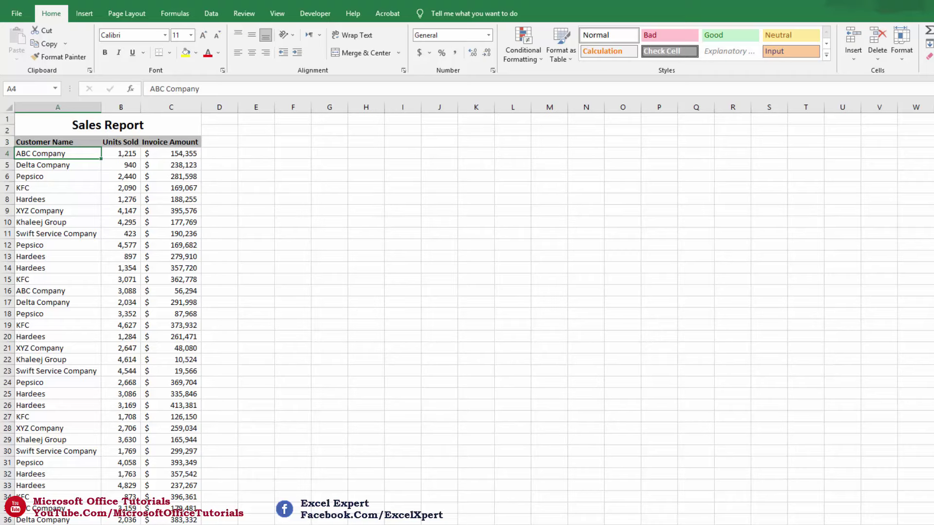
# Jump to the last customer entry at row 6948, then back up to the Sales Report title.
pyautogui.hotkey('ctrl', 'Down')
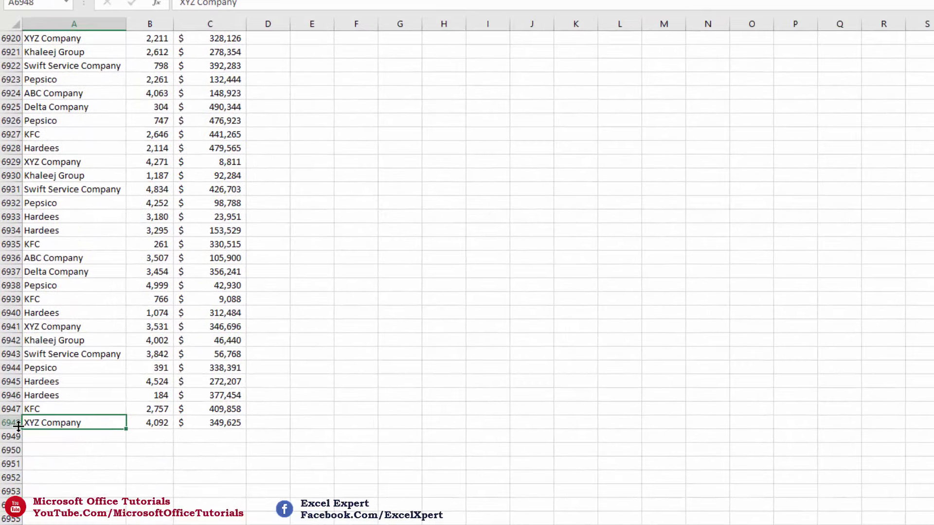
pyautogui.click(2, 439)
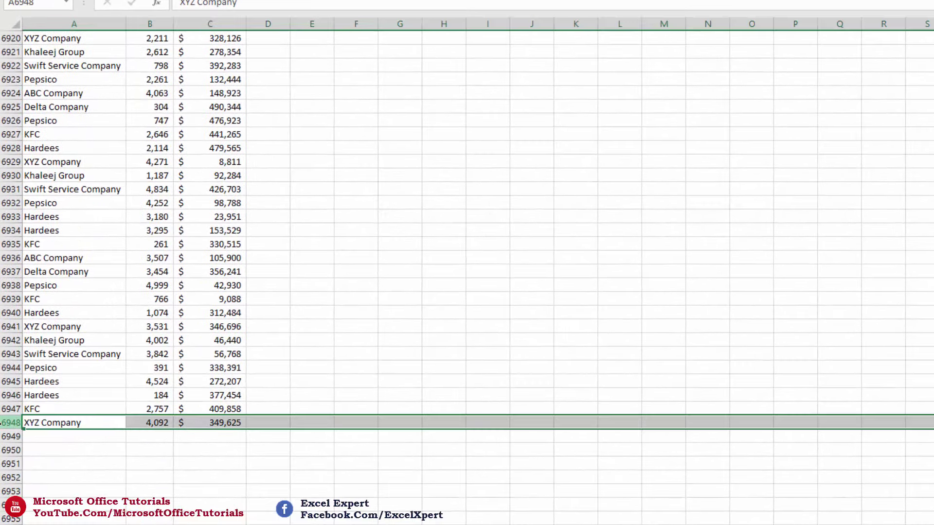
pyautogui.click(64, 411)
pyautogui.hotkey('ctrl', 'Up')
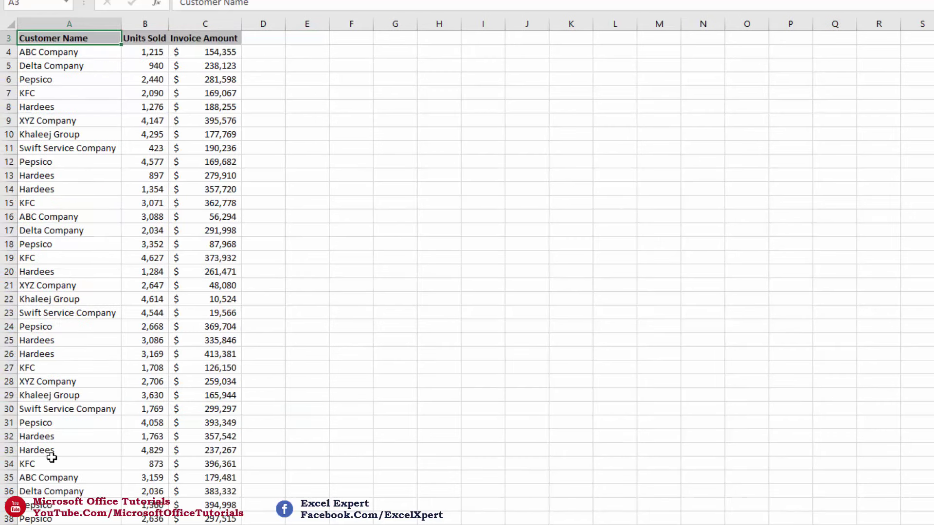
pyautogui.hotkey('ctrl', 'Up')
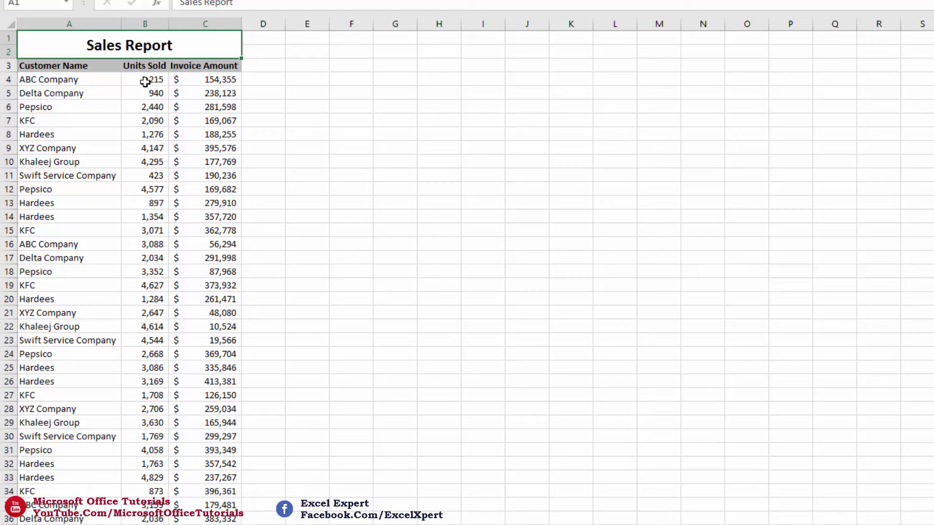
# Inspect the first customer rows, noting repeated names like XYZ Company, and show the Data tools.
pyautogui.moveTo(83, 79); pyautogui.dragTo(209, 177)
pyautogui.moveTo(158, 82); pyautogui.dragTo(61, 130)
pyautogui.click(205, 93)
pyautogui.moveTo(218, 117); pyautogui.dragTo(68, 119)
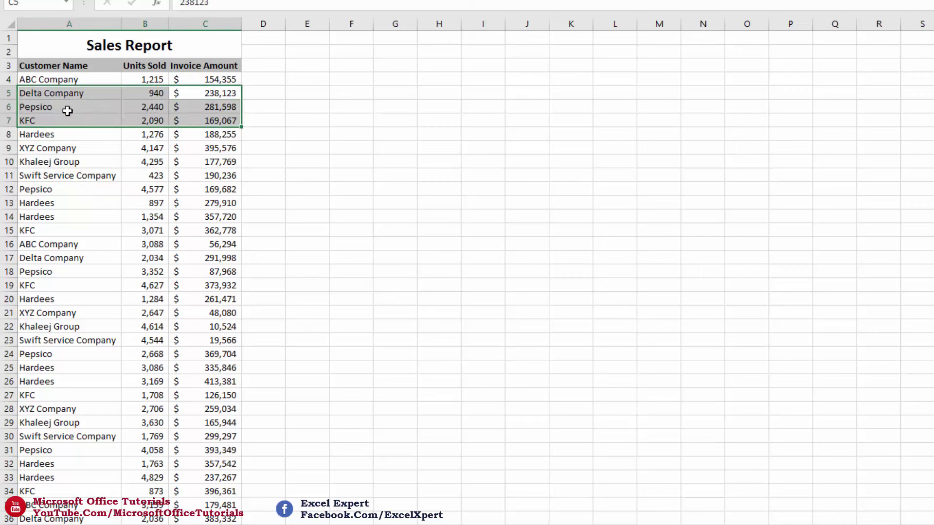
pyautogui.click(82, 95)
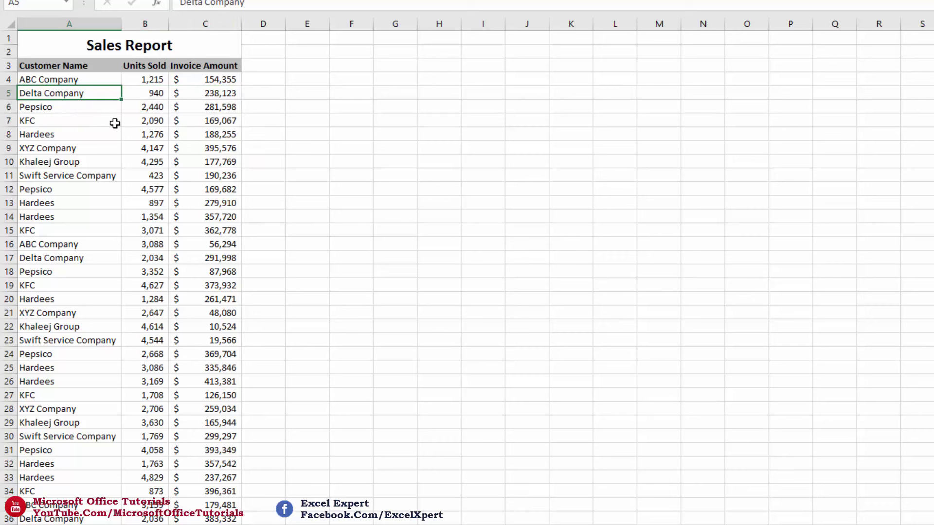
pyautogui.moveTo(113, 80); pyautogui.dragTo(103, 236)
pyautogui.click(92, 146)
pyautogui.moveTo(80, 85); pyautogui.dragTo(71, 202)
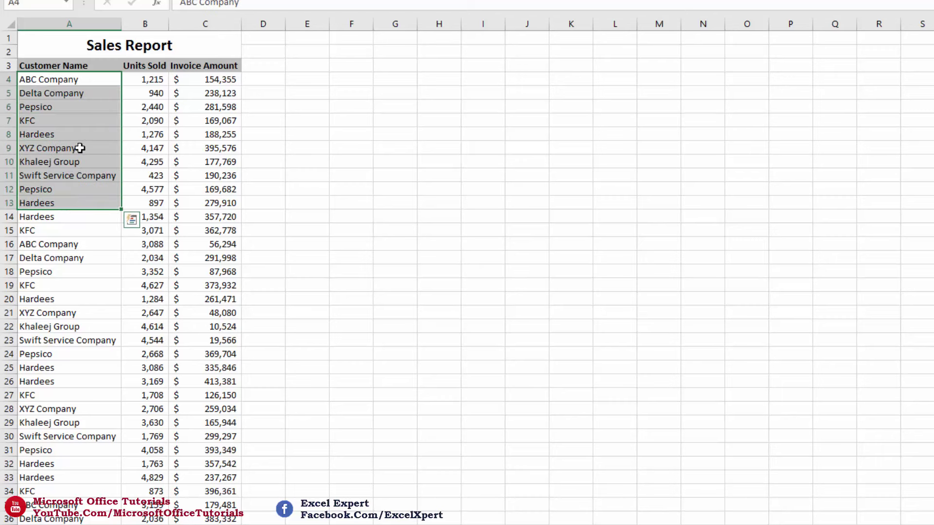
pyautogui.click(79, 148)
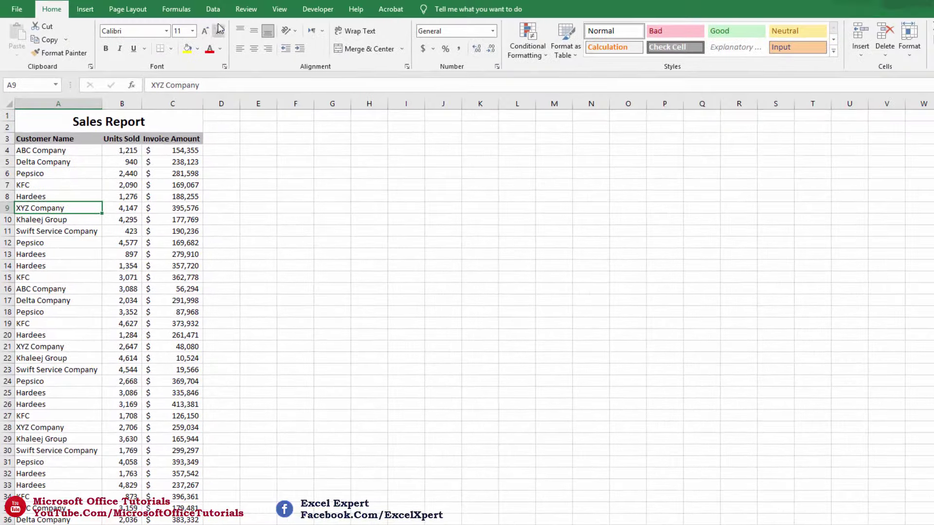
pyautogui.click(217, 12)
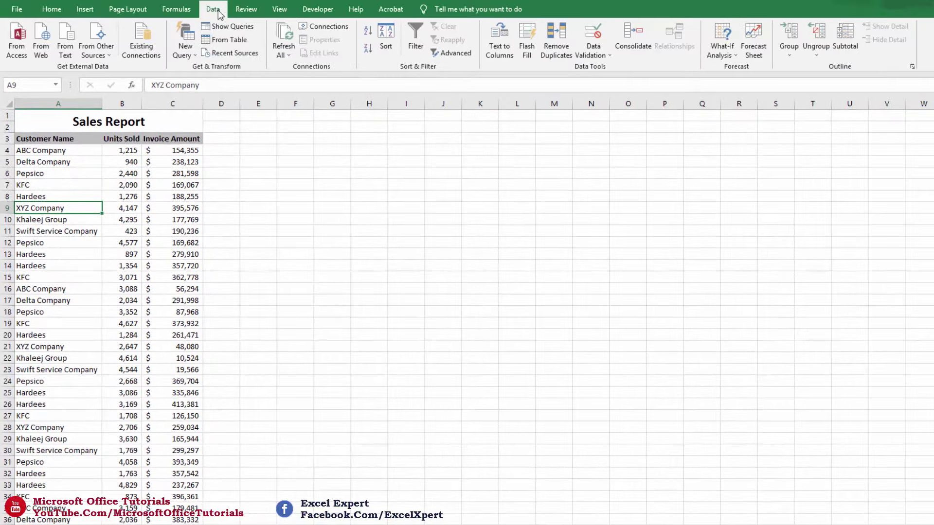
# Run Advanced Filter on list range A3:A6948, copying unique records only to F1.
pyautogui.click(455, 53)
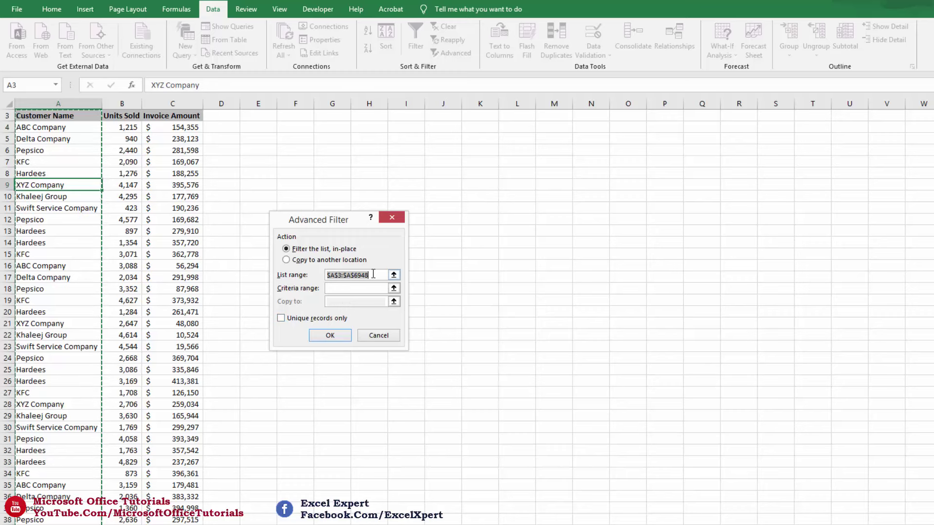
pyautogui.moveTo(362, 238); pyautogui.dragTo(311, 240)
pyautogui.press('BackSpace')
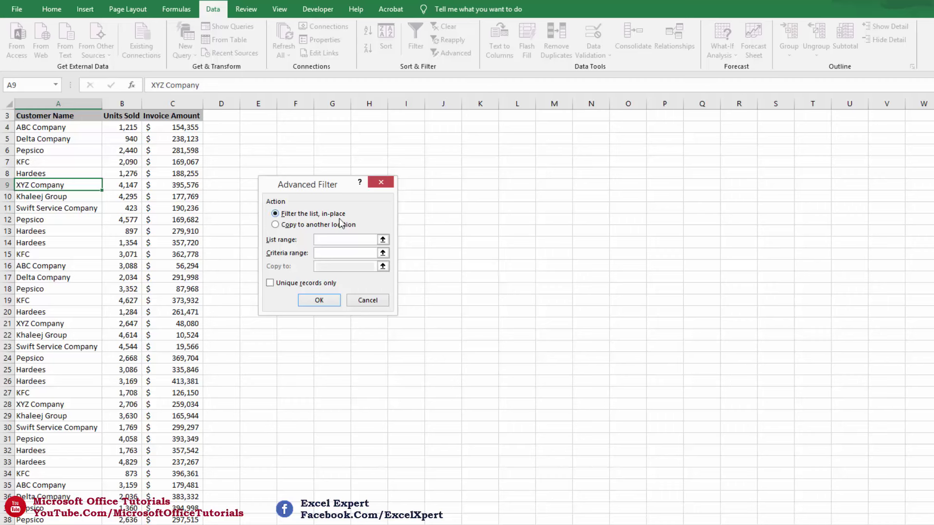
pyautogui.moveTo(83, 117); pyautogui.dragTo(78, 225)
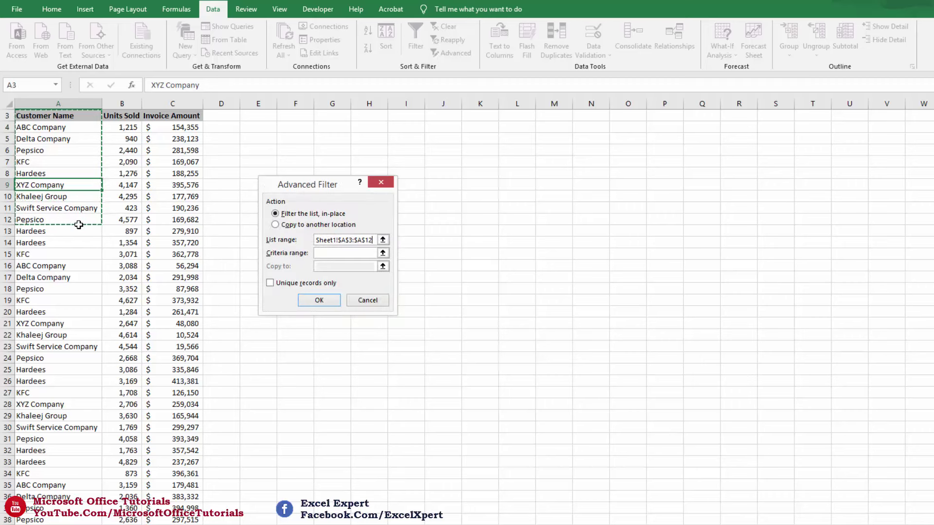
pyautogui.hotkey('ctrl', 'shift', 'Down')
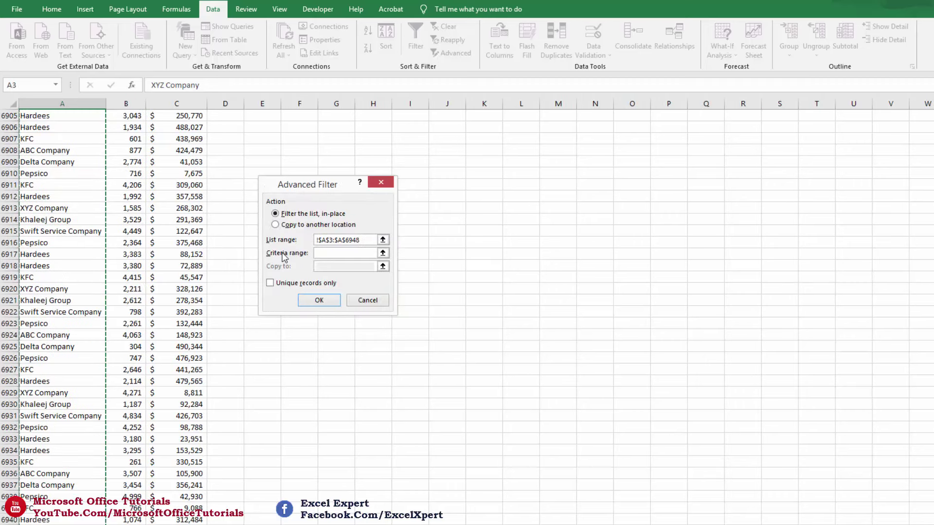
pyautogui.click(275, 225)
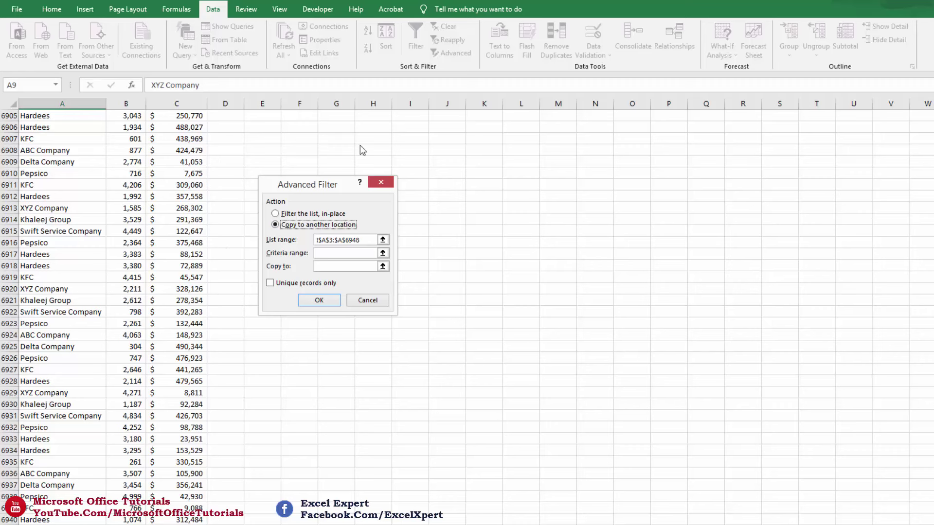
pyautogui.click(324, 267)
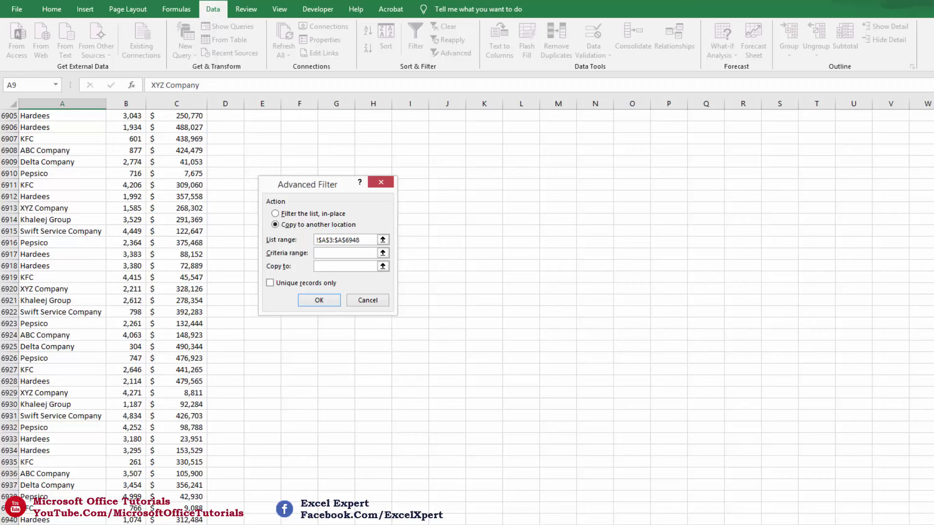
pyautogui.scroll(20, 608, 157)
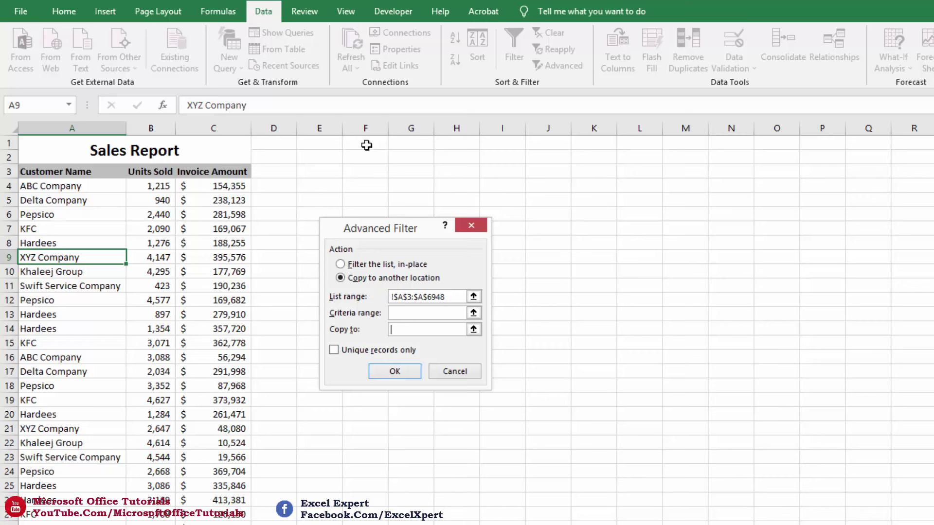
pyautogui.click(367, 145)
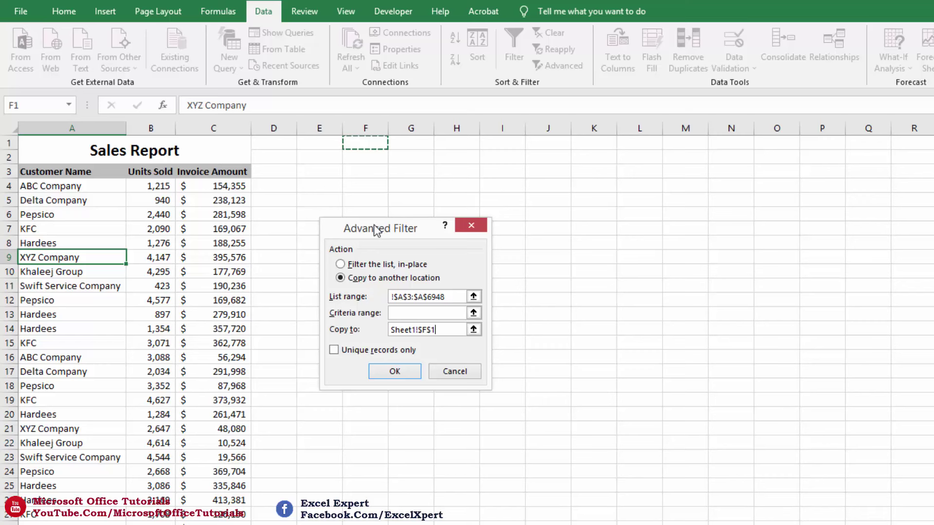
pyautogui.click(335, 350)
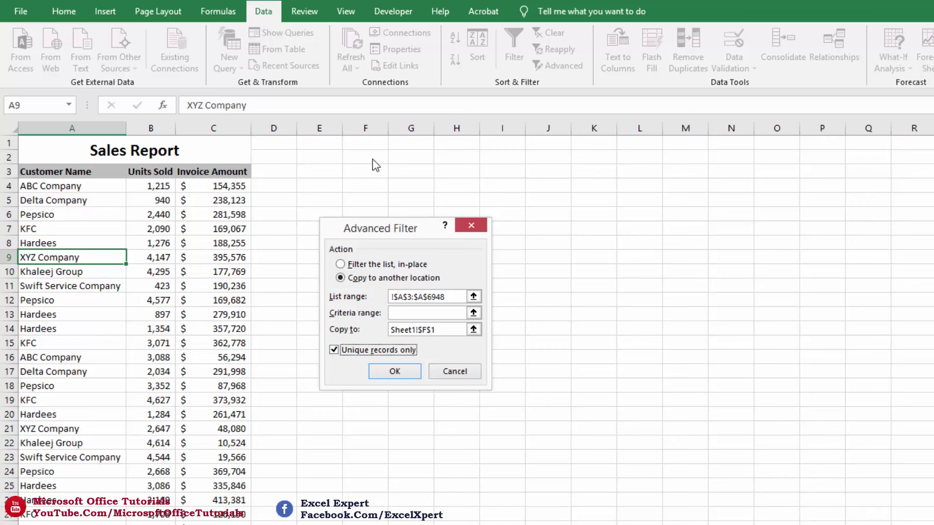
pyautogui.click(389, 373)
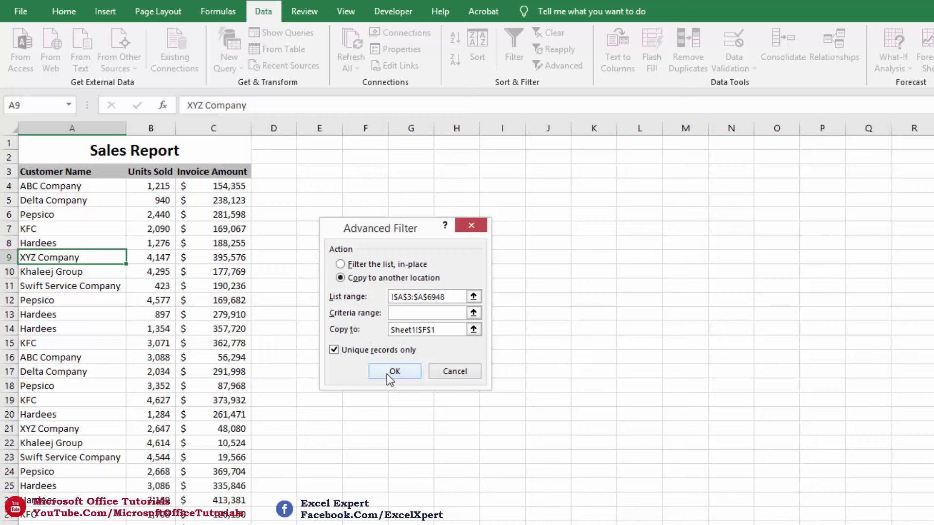
pyautogui.doubleClick(391, 130)
pyautogui.moveTo(381, 158); pyautogui.dragTo(375, 259)
pyautogui.moveTo(395, 159); pyautogui.dragTo(389, 258)
pyautogui.moveTo(89, 215); pyautogui.dragTo(89, 429)
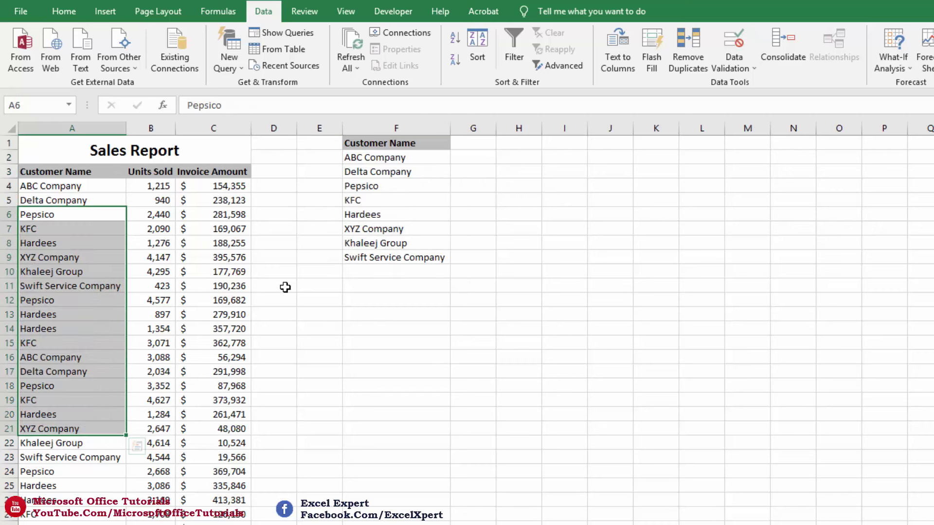
pyautogui.moveTo(158, 201); pyautogui.dragTo(156, 386)
pyautogui.moveTo(209, 200); pyautogui.dragTo(226, 311)
pyautogui.moveTo(158, 174); pyautogui.dragTo(193, 174)
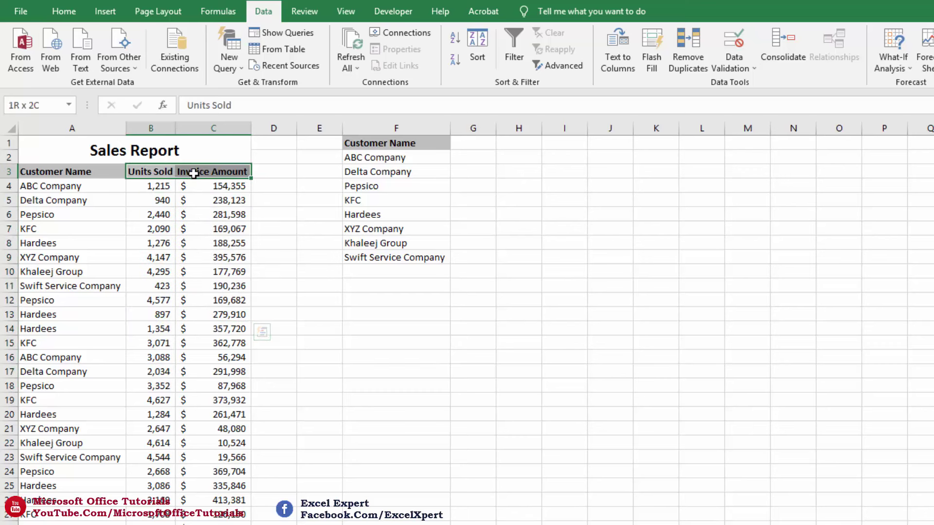
pyautogui.rightClick(193, 173)
pyautogui.click(228, 198)
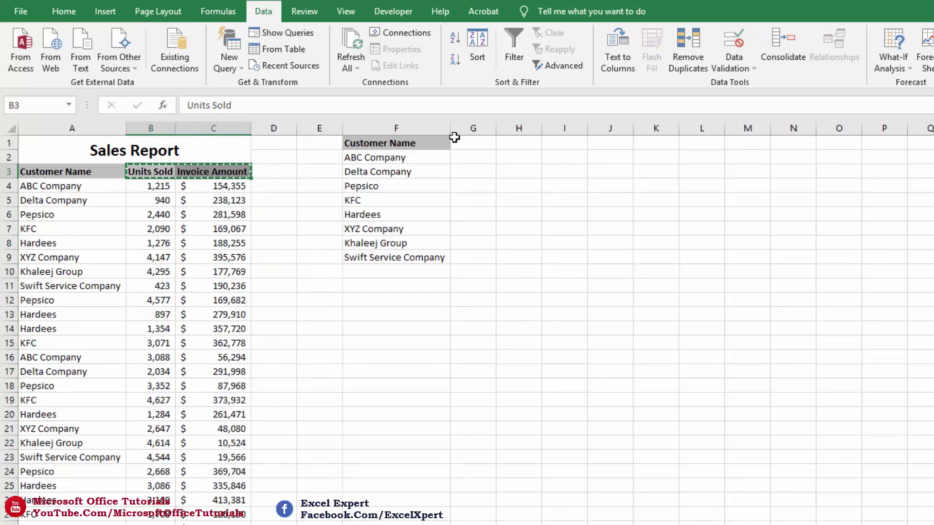
pyautogui.click(473, 143)
pyautogui.rightClick(476, 144)
pyautogui.click(501, 204)
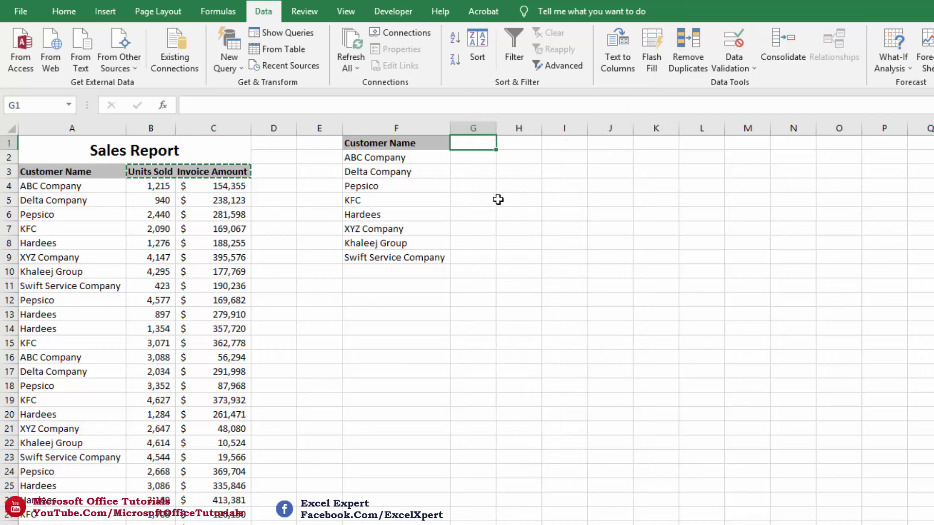
pyautogui.moveTo(484, 128); pyautogui.dragTo(506, 128)
pyautogui.doubleClick(496, 128)
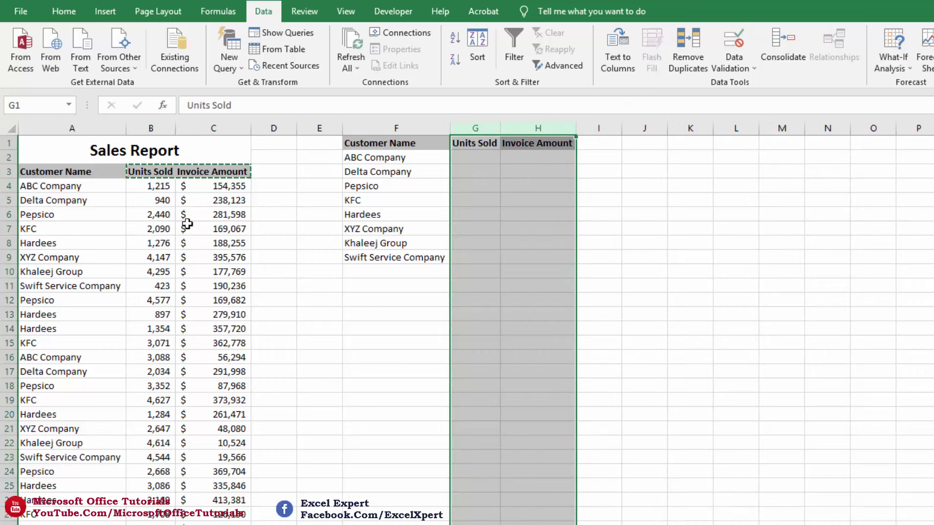
pyautogui.moveTo(157, 215); pyautogui.dragTo(229, 357)
pyautogui.moveTo(217, 243); pyautogui.dragTo(228, 299)
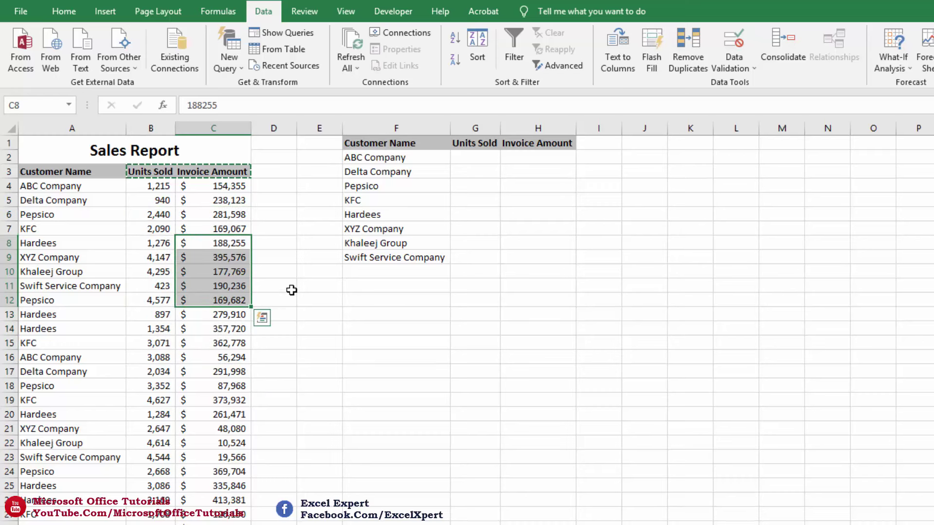
pyautogui.click(469, 186)
pyautogui.moveTo(460, 159); pyautogui.dragTo(516, 258)
pyautogui.moveTo(159, 200); pyautogui.dragTo(214, 243)
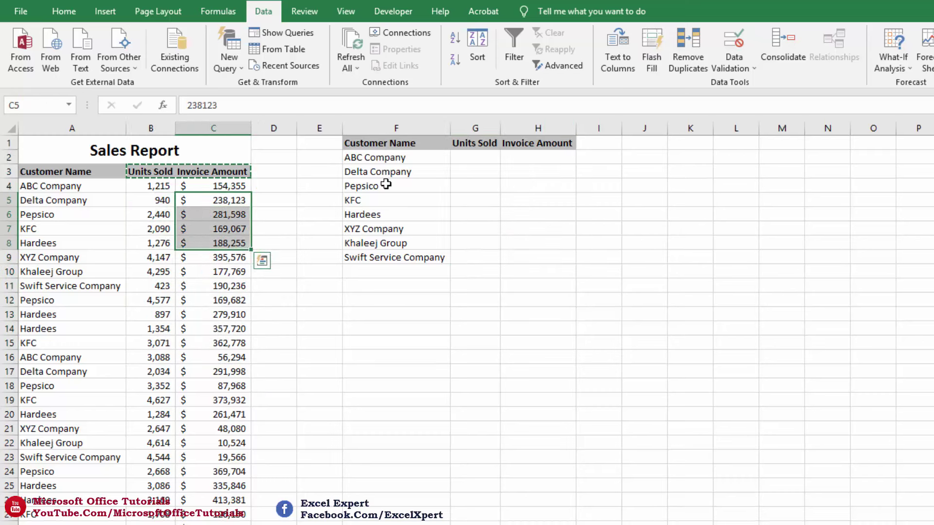
pyautogui.click(479, 160)
pyautogui.doubleClick(478, 183)
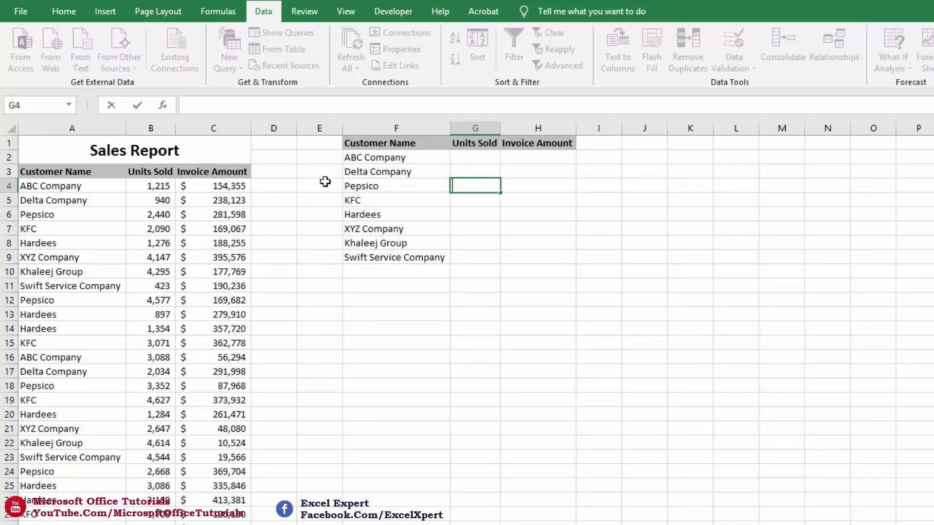
# Select A3:C6948 and create names from its top row only.
pyautogui.moveTo(231, 173); pyautogui.dragTo(79, 261)
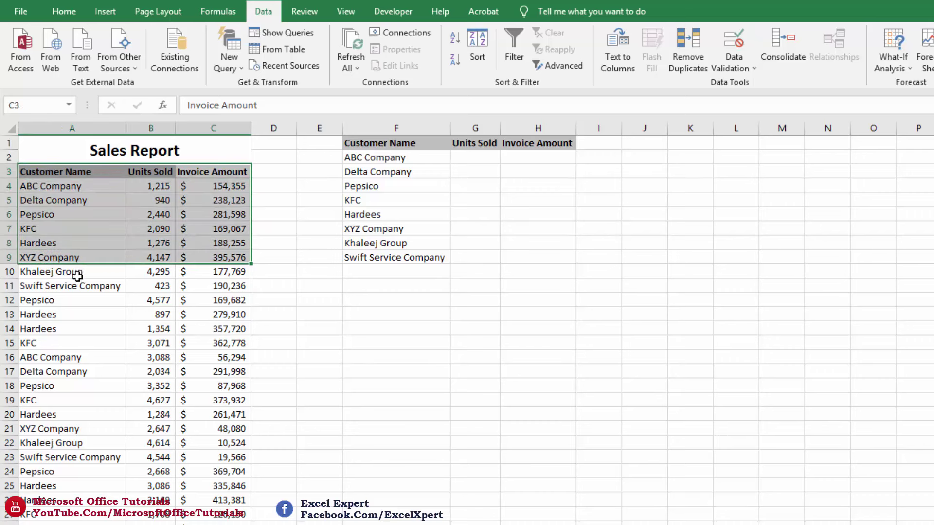
pyautogui.hotkey('ctrl', 'shift', 'Down')
pyautogui.click(230, 19)
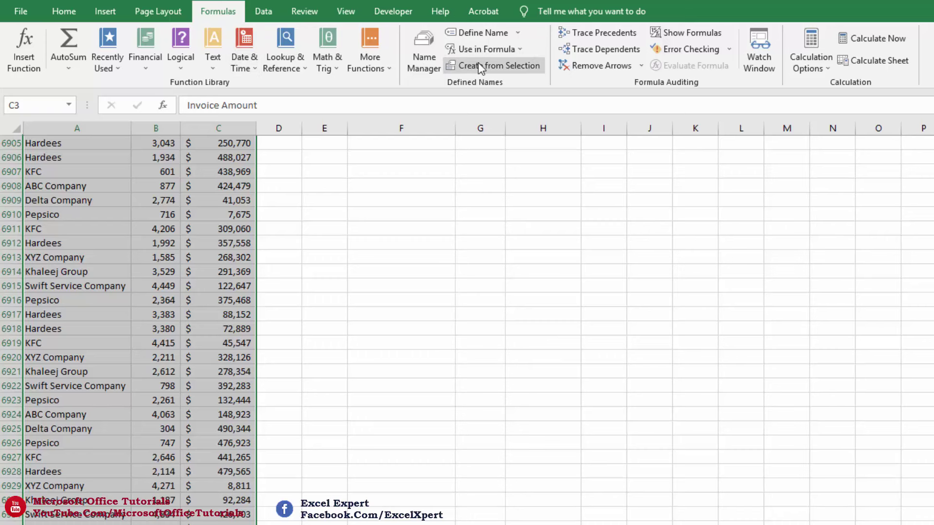
pyautogui.click(500, 68)
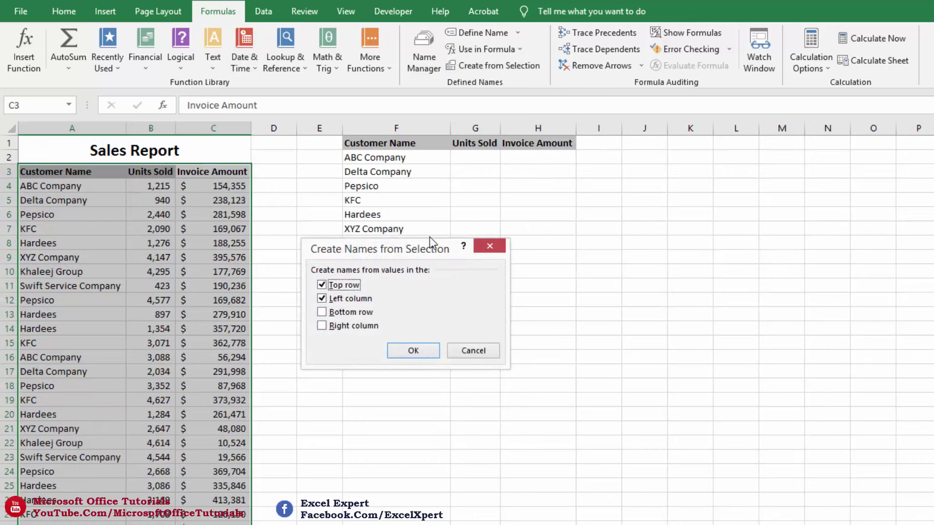
pyautogui.click(321, 299)
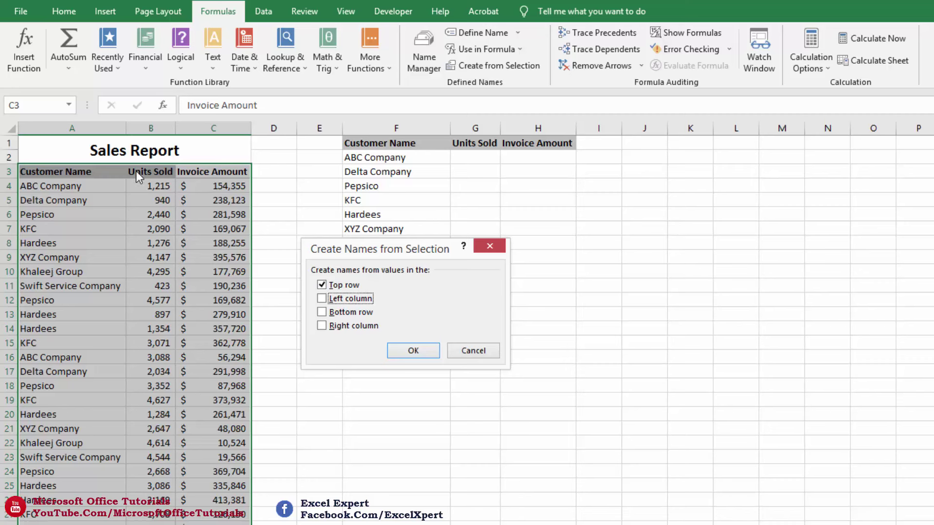
pyautogui.click(413, 350)
pyautogui.click(311, 244)
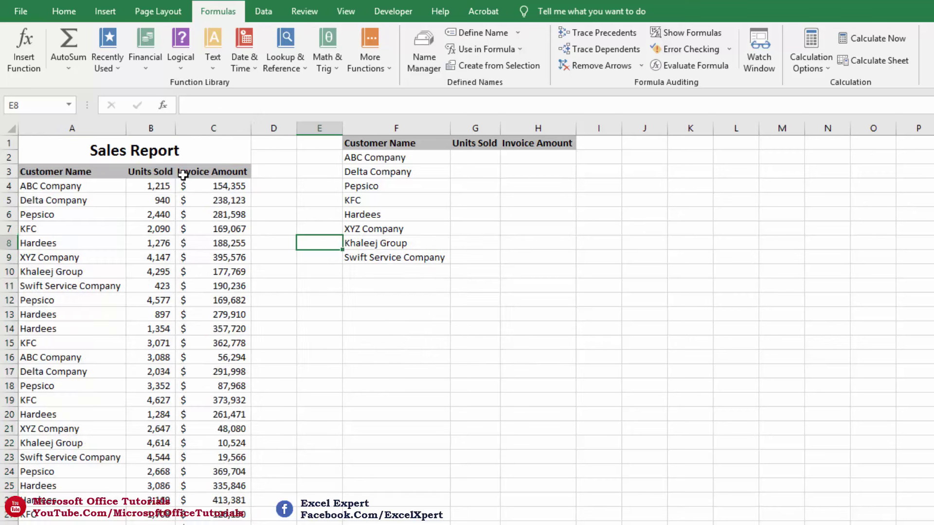
# Check the Customer_Name, Invoice_Amount and Units_Sold ranges from the Name Box list.
pyautogui.moveTo(221, 176); pyautogui.dragTo(154, 190)
pyautogui.click(213, 229)
pyautogui.click(69, 105)
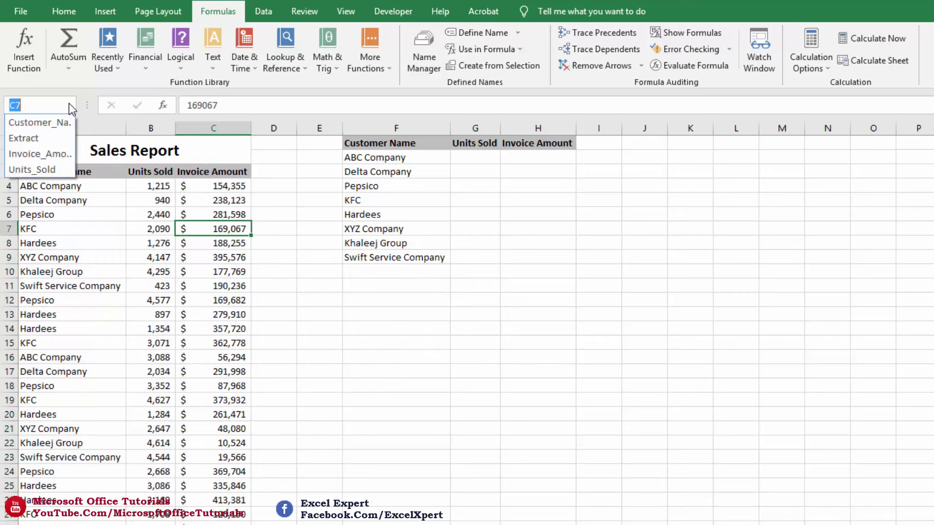
pyautogui.click(51, 125)
pyautogui.click(68, 105)
pyautogui.click(49, 155)
pyautogui.click(68, 106)
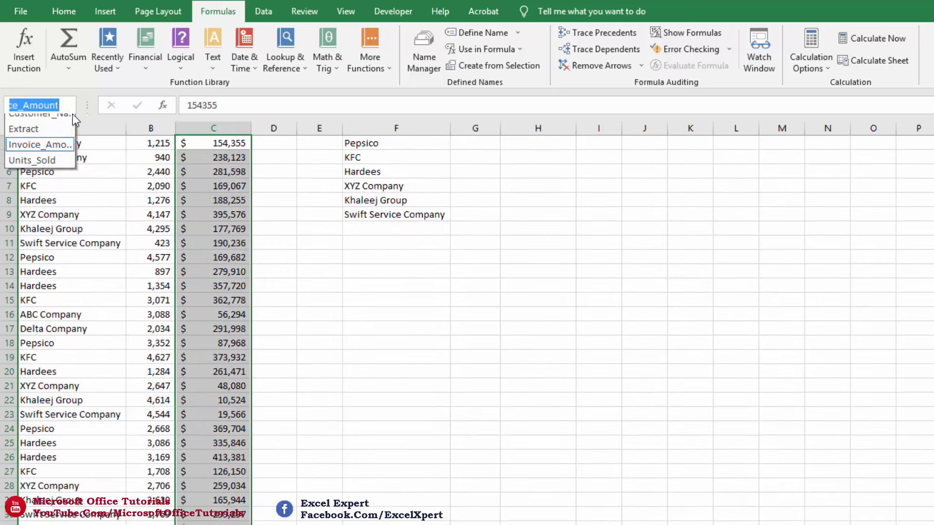
pyautogui.click(56, 170)
pyautogui.moveTo(475, 257); pyautogui.dragTo(508, 92)
pyautogui.moveTo(467, 155); pyautogui.dragTo(473, 257)
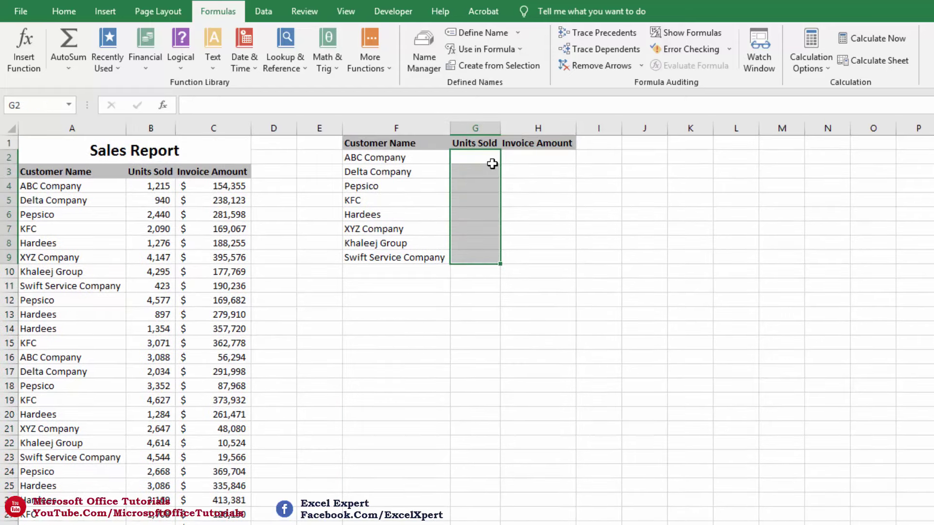
# Enter =SUMIF(Customer_Name,F2,Units_Sold) in G2 using autocomplete for the range names.
pyautogui.write('=sumif')
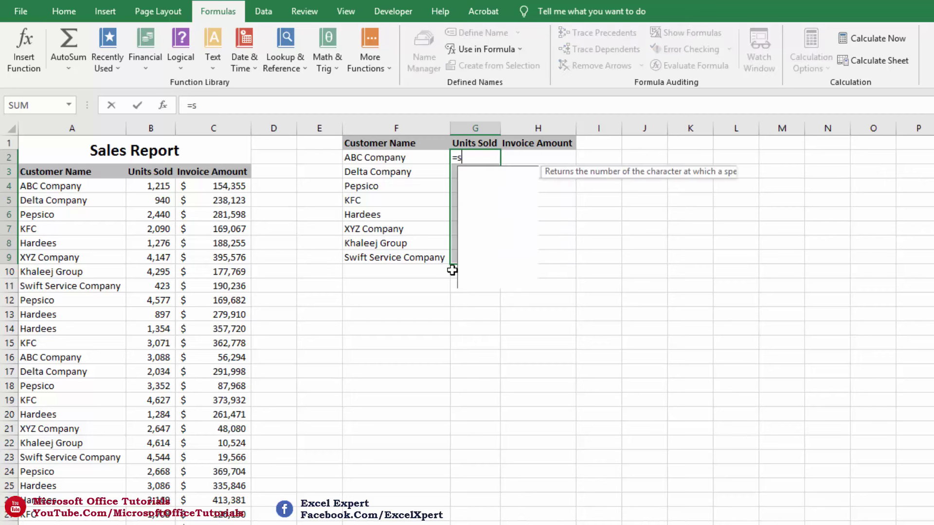
pyautogui.press('Tab')
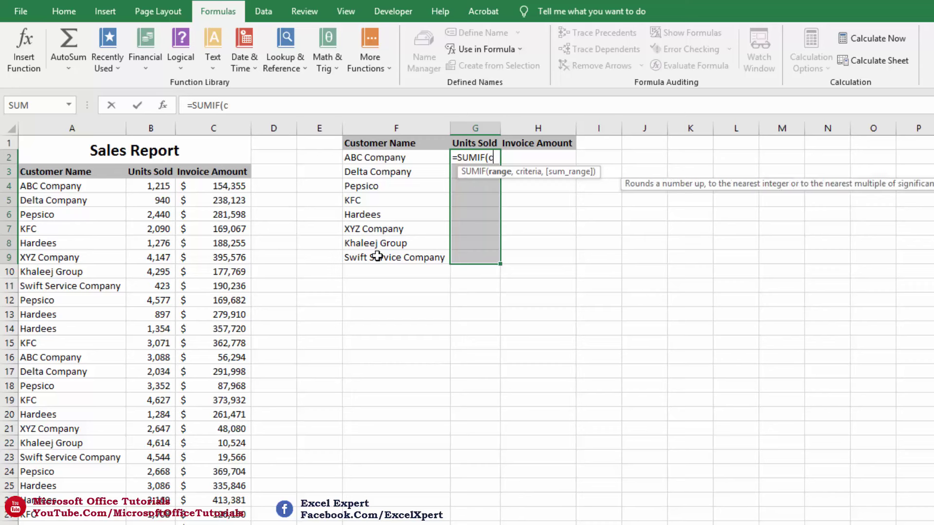
pyautogui.write('cus')
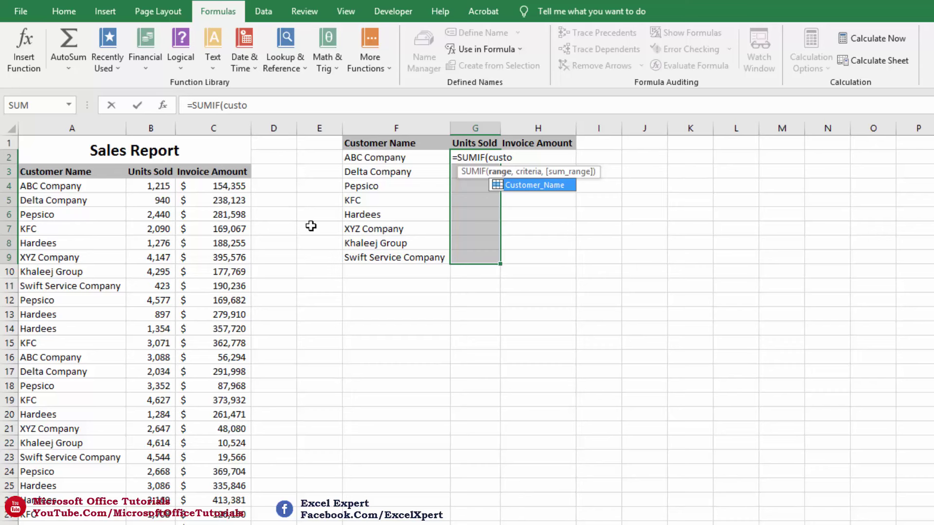
pyautogui.write('to')
pyautogui.press('Tab')
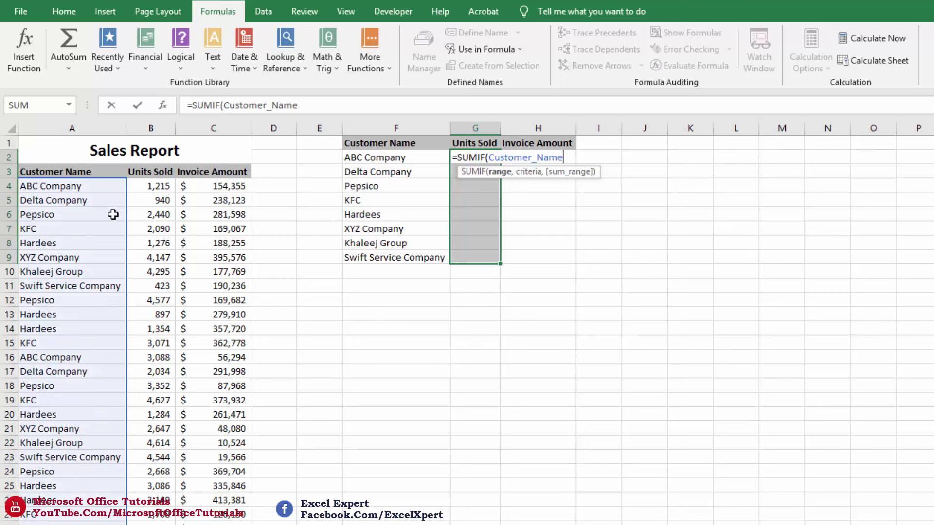
pyautogui.write(',')
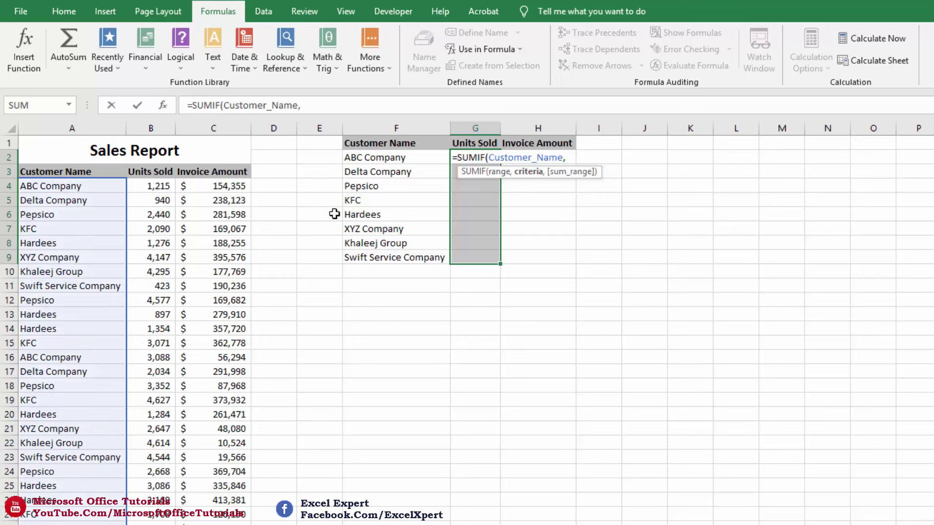
pyautogui.click(386, 160)
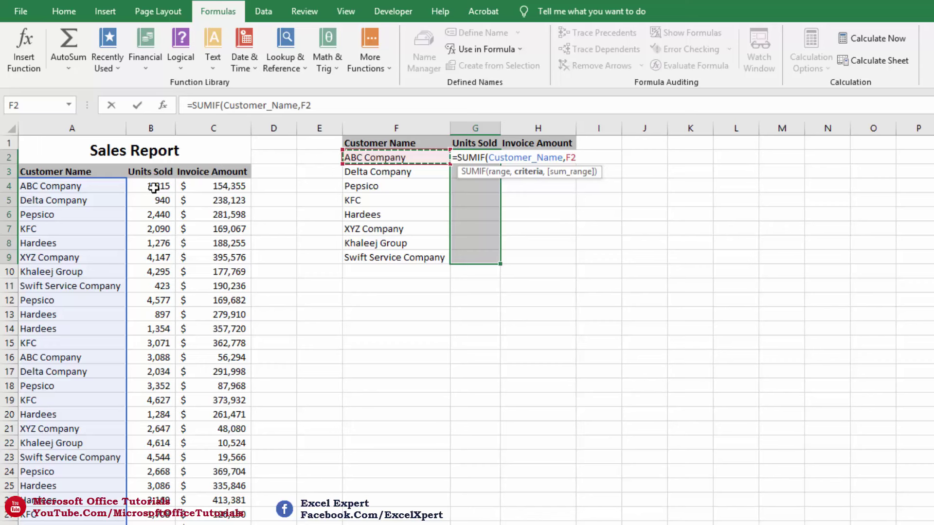
pyautogui.write(',')
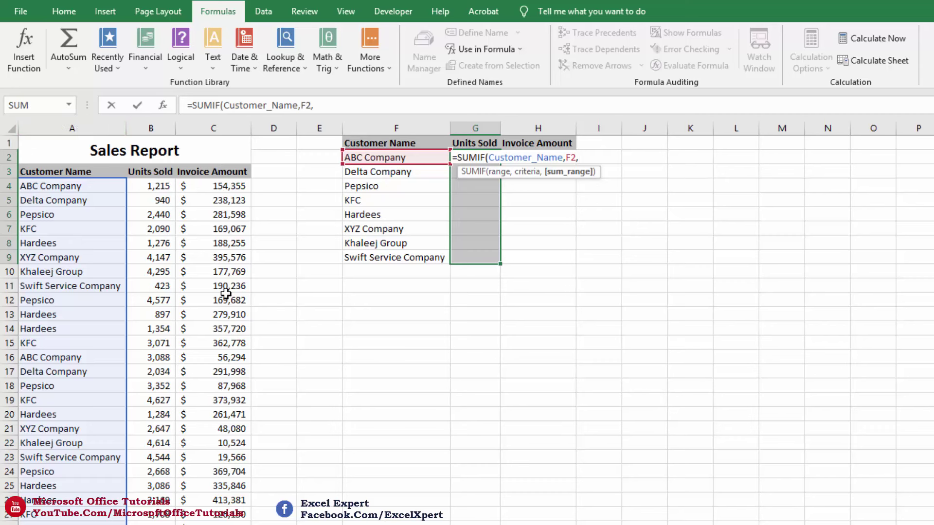
pyautogui.write('unit')
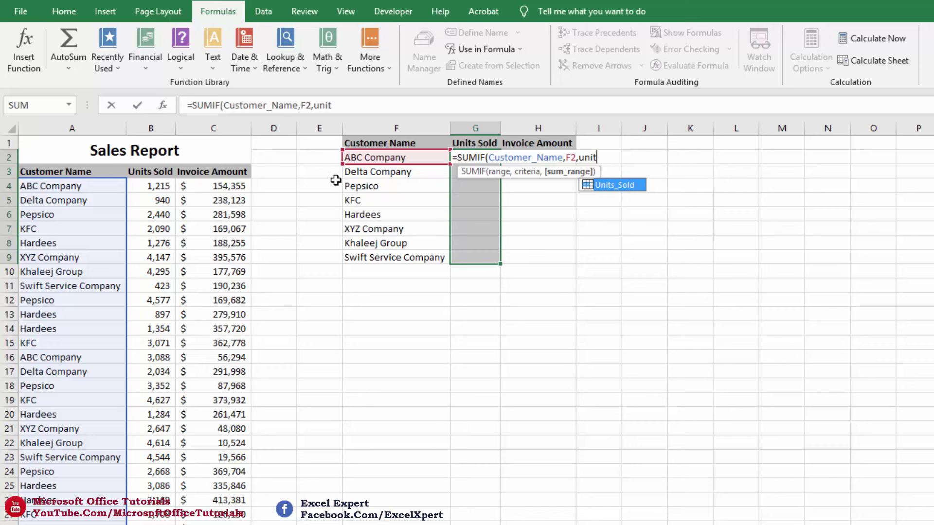
pyautogui.press('Tab')
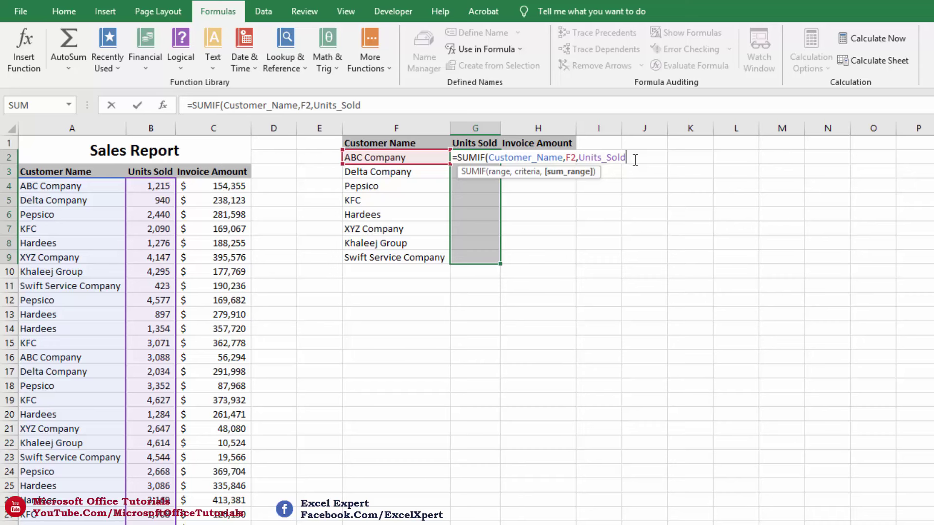
pyautogui.write(')')
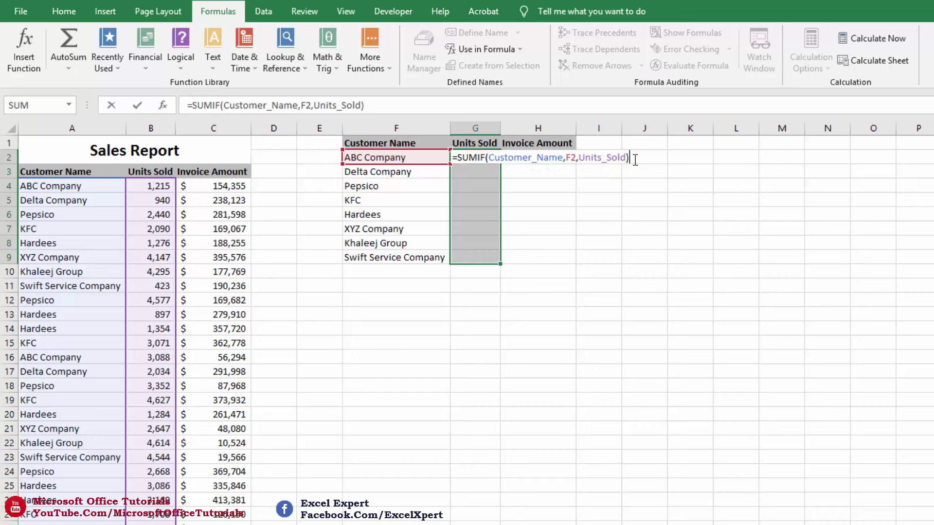
pyautogui.press('Return')
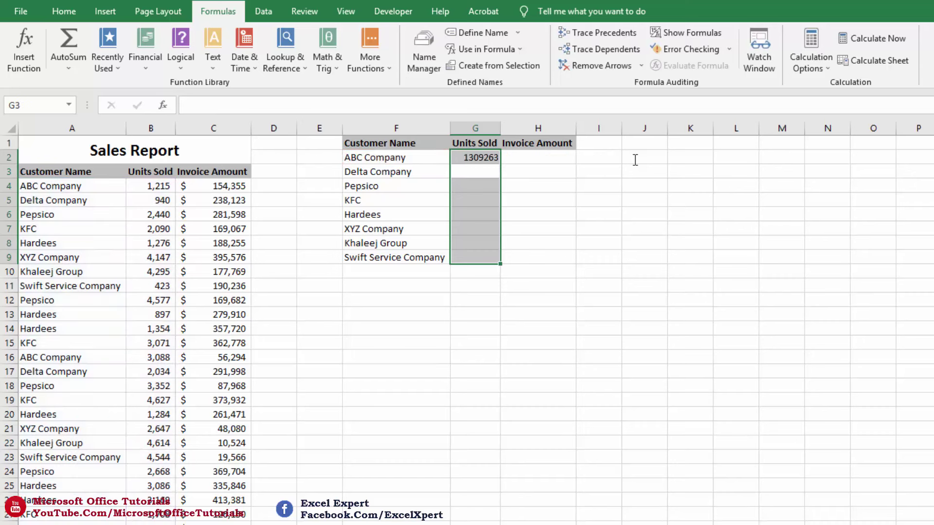
# Fill the SUMIF down to G9 and format it as Comma Style with no decimals.
pyautogui.click(475, 157)
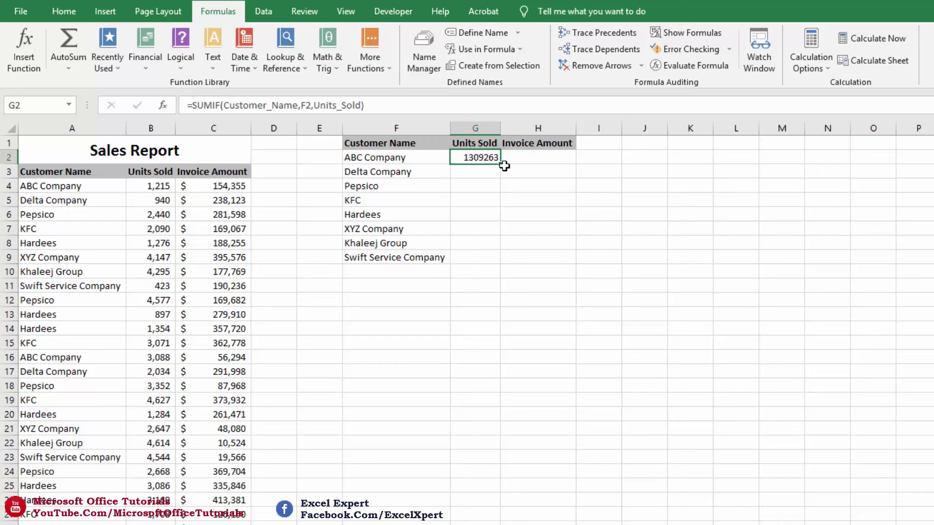
pyautogui.moveTo(502, 164); pyautogui.dragTo(497, 259)
pyautogui.click(64, 12)
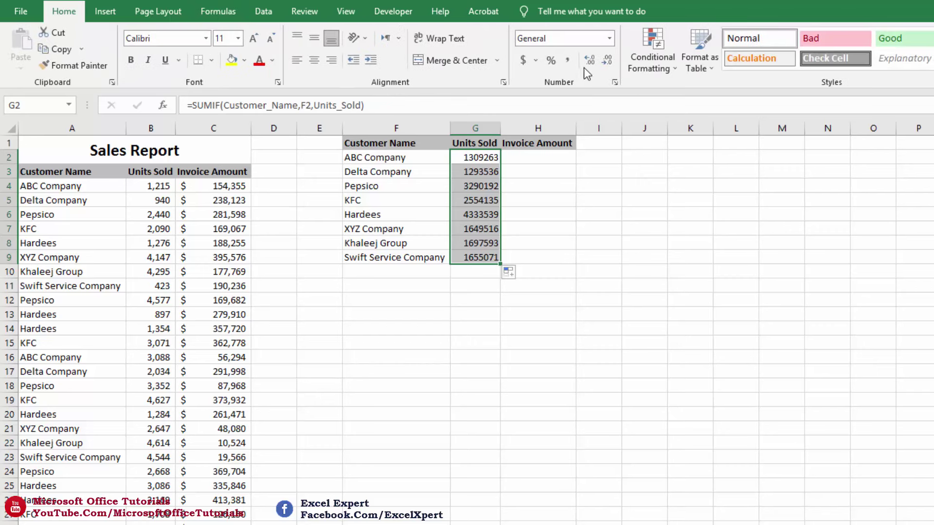
pyautogui.click(568, 60)
pyautogui.click(606, 60)
pyautogui.click(606, 60)
pyautogui.click(560, 160)
pyautogui.moveTo(560, 160); pyautogui.dragTo(558, 258)
# Enter =SUMIF(Customer_Name,F2,Invoice_Amount) in H2, returning 127416315.
pyautogui.write('=sumif')
pyautogui.press('Tab')
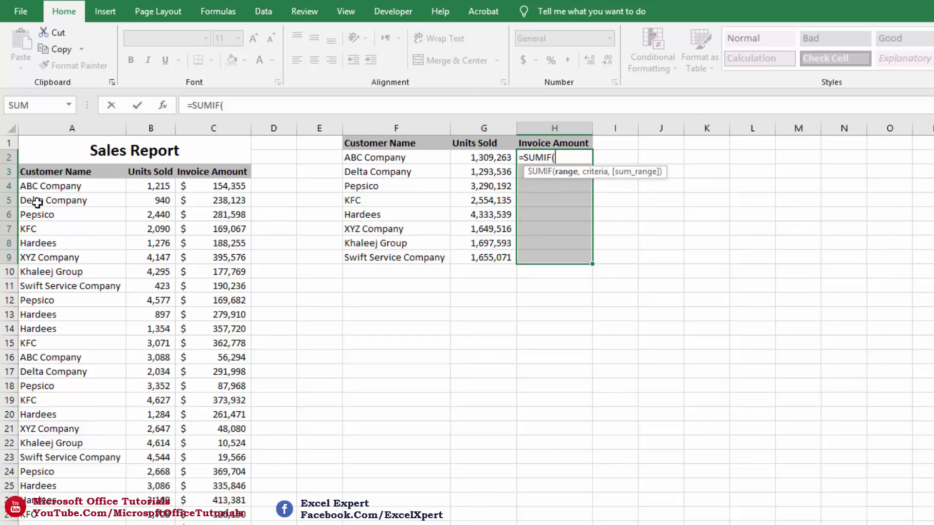
pyautogui.write('custom')
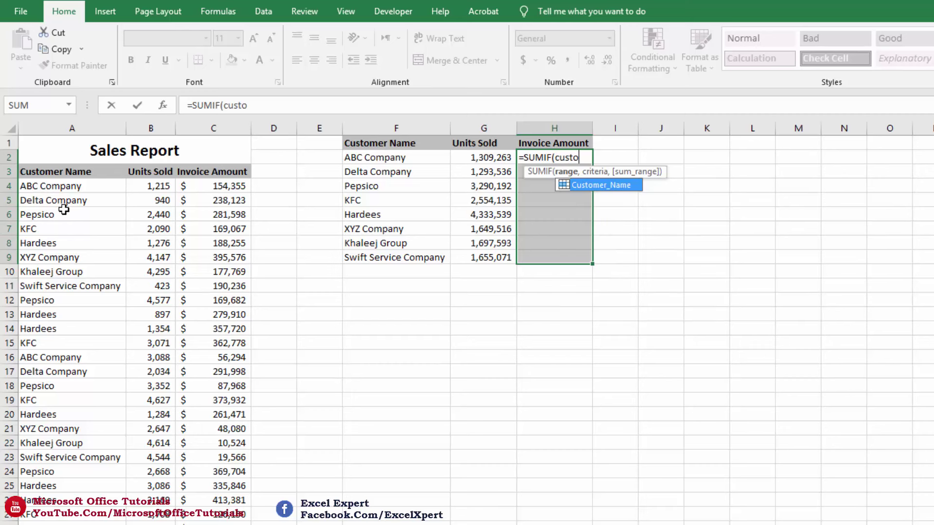
pyautogui.doubleClick(616, 185)
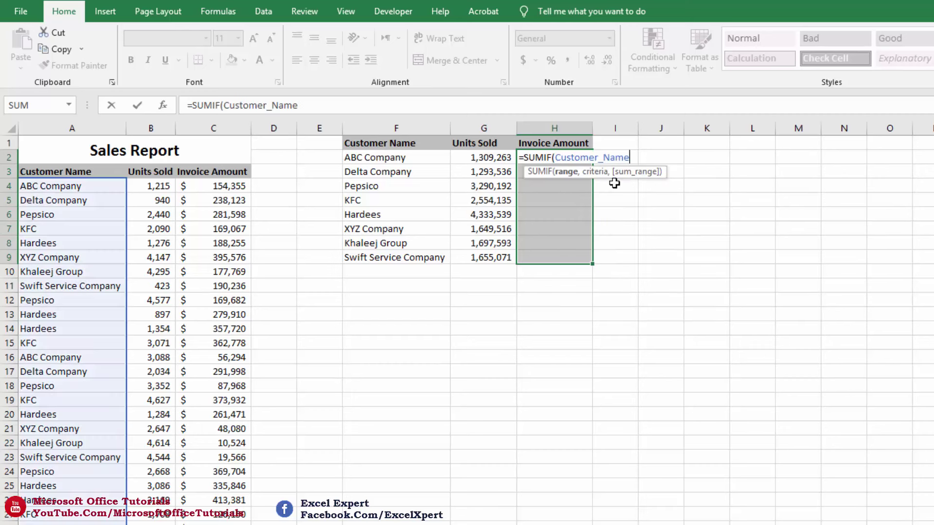
pyautogui.click(407, 158)
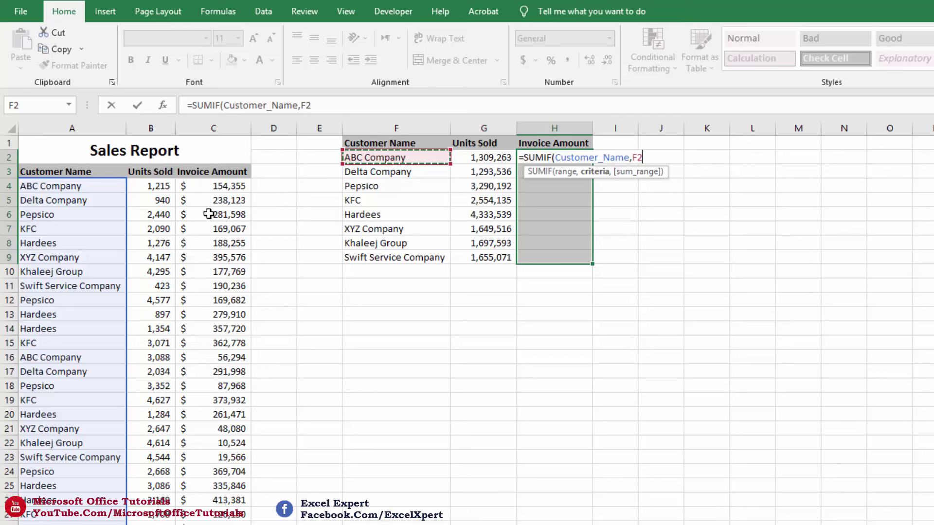
pyautogui.write(',')
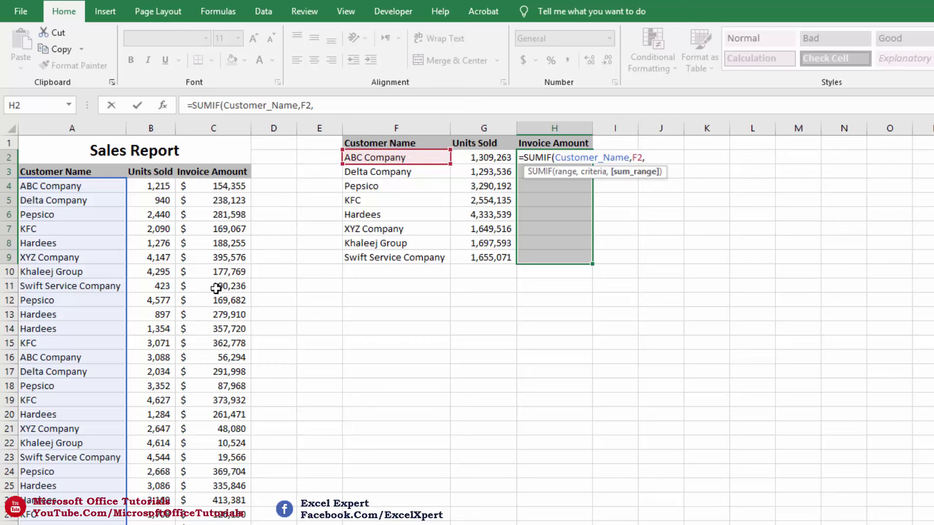
pyautogui.write('invo')
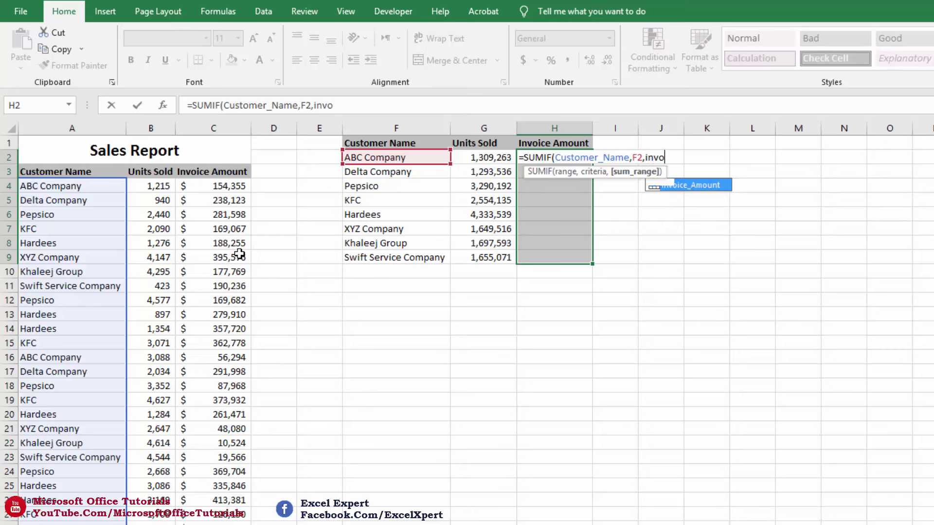
pyautogui.write('ice')
pyautogui.doubleClick(710, 187)
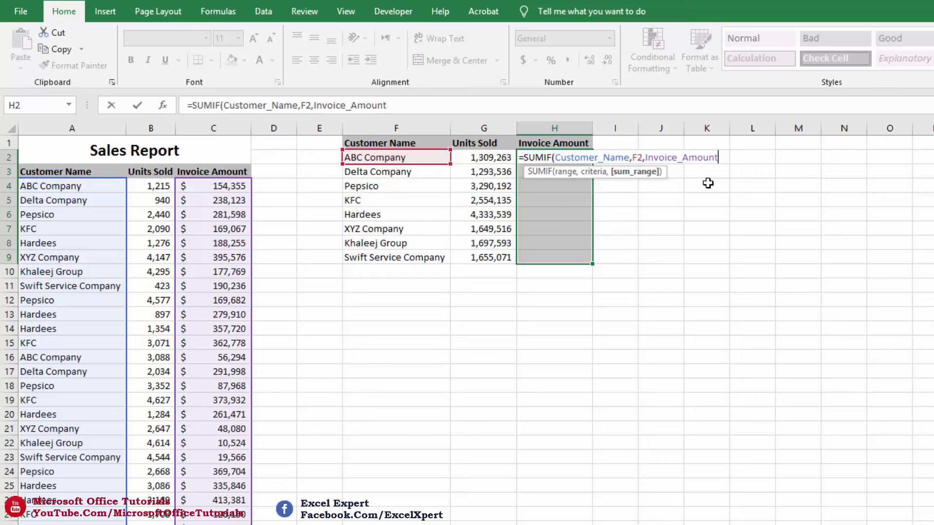
pyautogui.write(')')
pyautogui.press('Return')
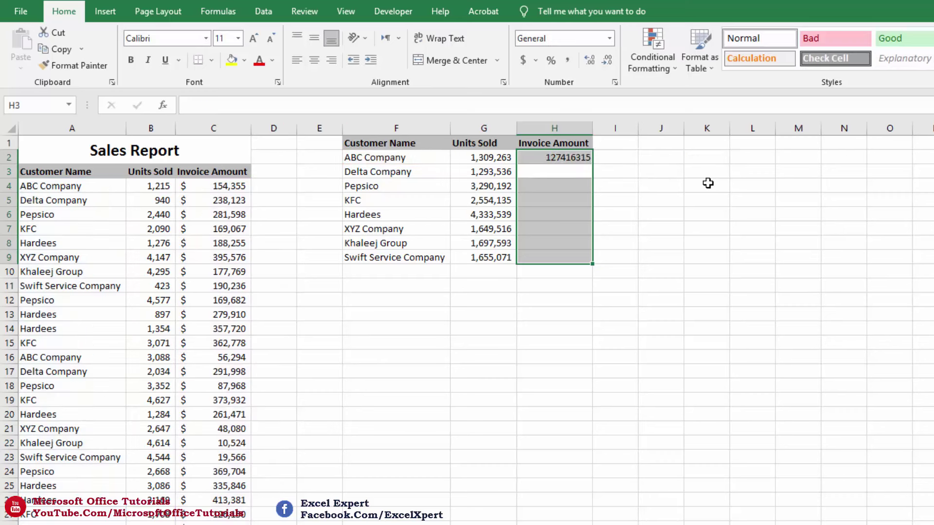
pyautogui.click(558, 157)
# Fill the H2 formula down to H9 in Accounting format with no decimals.
pyautogui.click(404, 161)
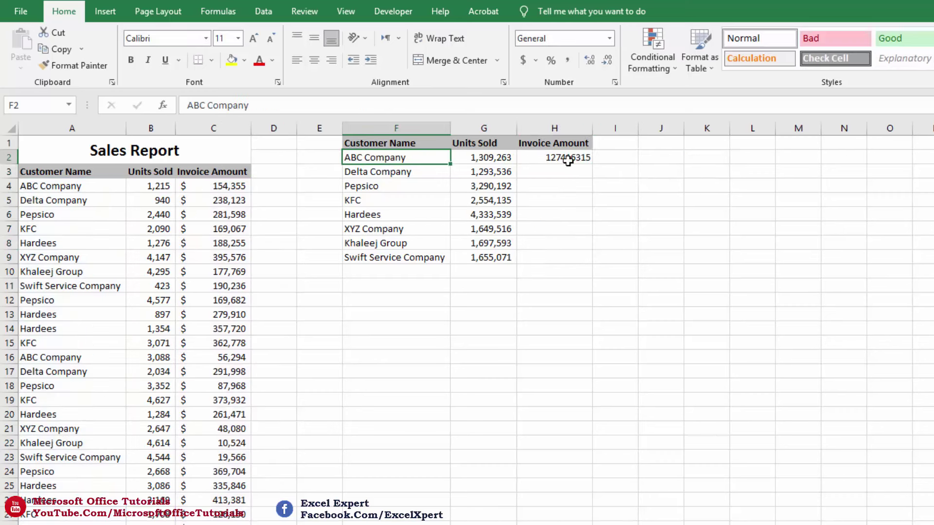
pyautogui.click(570, 154)
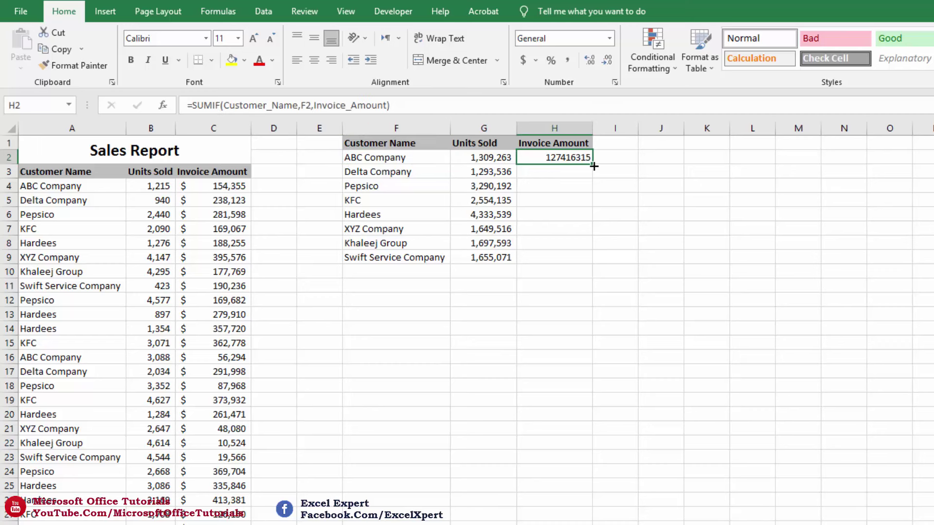
pyautogui.moveTo(591, 165); pyautogui.dragTo(588, 265)
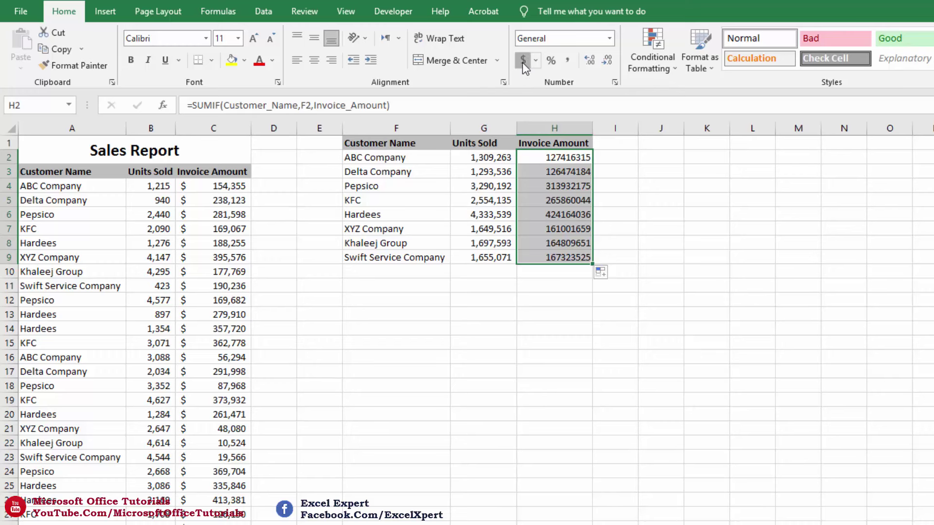
pyautogui.click(522, 62)
pyautogui.click(606, 60)
pyautogui.click(606, 60)
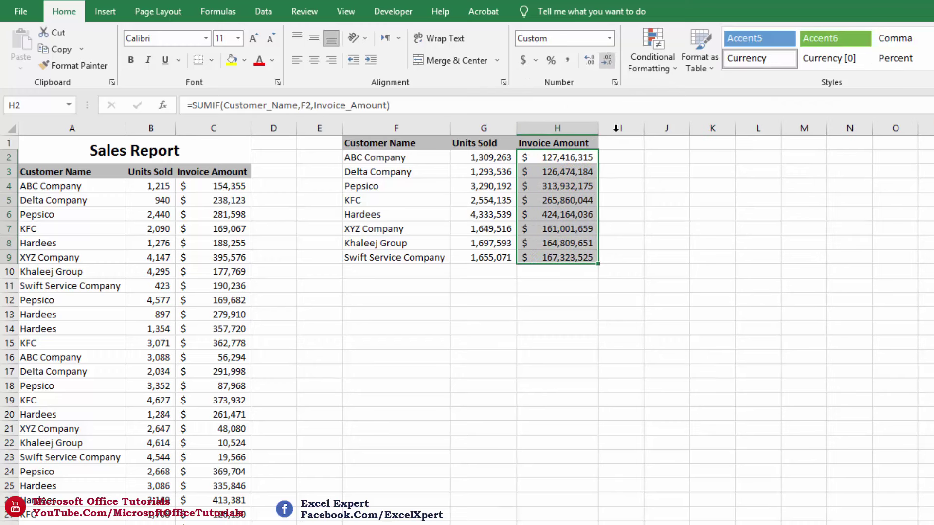
# AutoSum G10:H10 to get totals of 17,782,845 units and 1,750,981,589.
pyautogui.click(511, 266)
pyautogui.moveTo(511, 267); pyautogui.dragTo(536, 266)
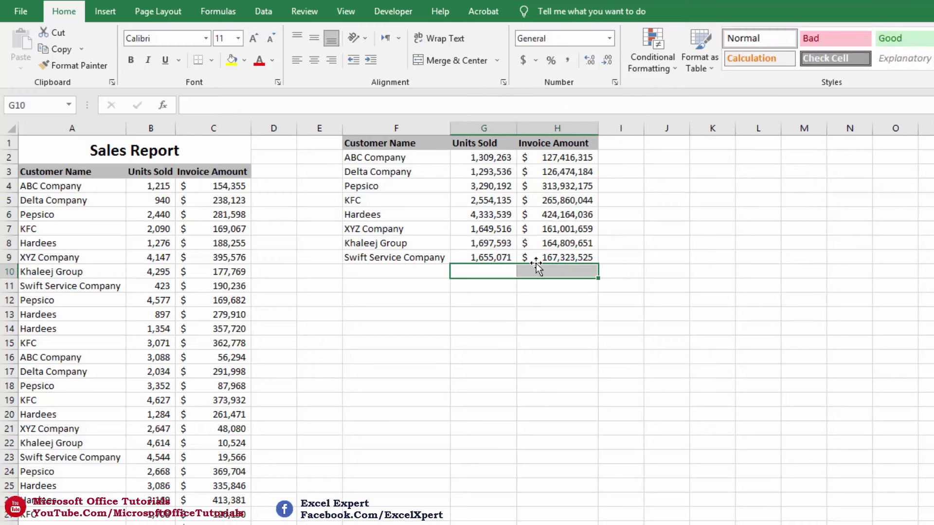
pyautogui.hotkey('alt', '=')
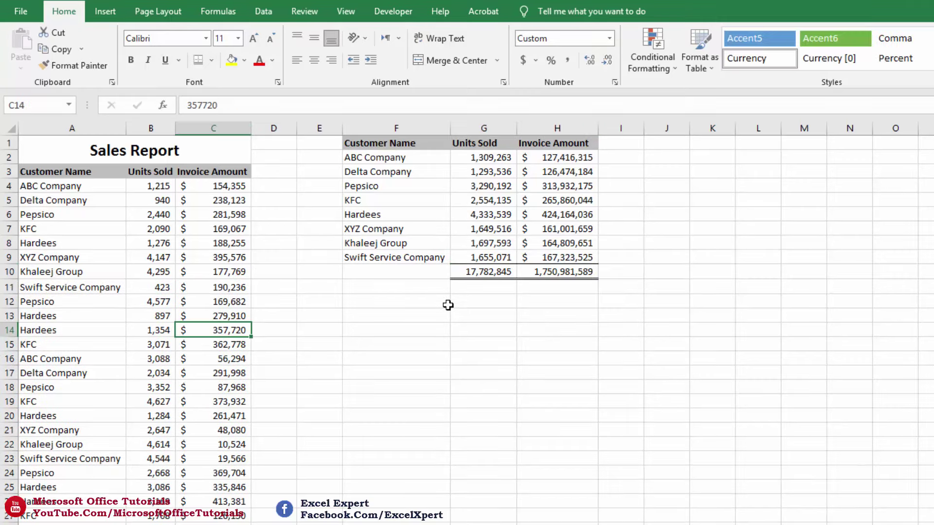
pyautogui.moveTo(574, 273)
pyautogui.mouseDown()
pyautogui.moveTo(512, 246)
pyautogui.moveTo(402, 160)
pyautogui.moveTo(400, 147)
pyautogui.moveTo(505, 192)
pyautogui.moveTo(575, 268)
pyautogui.mouseUp()
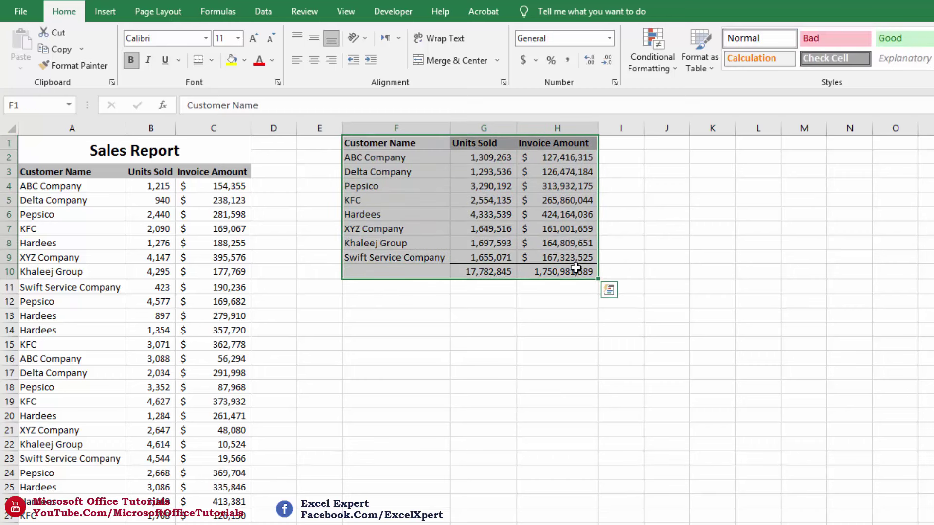
pyautogui.click(547, 296)
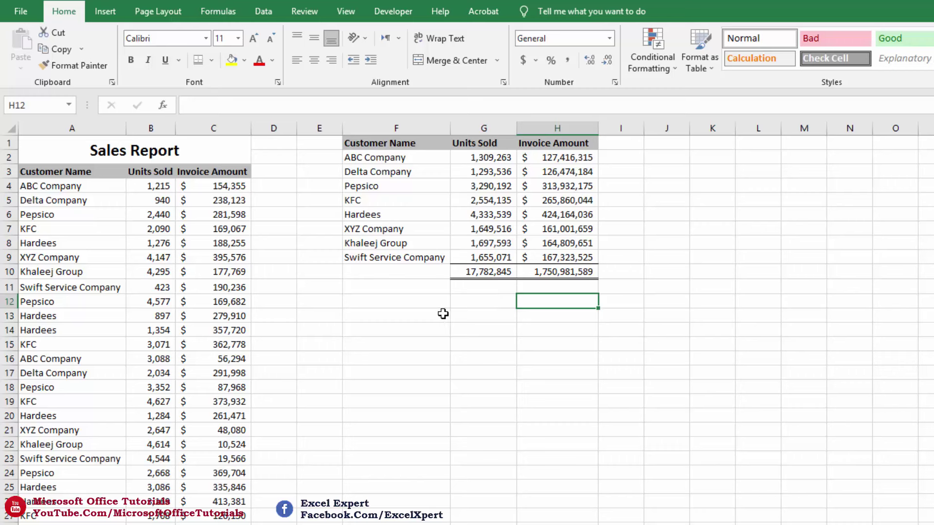
pyautogui.click(115, 271)
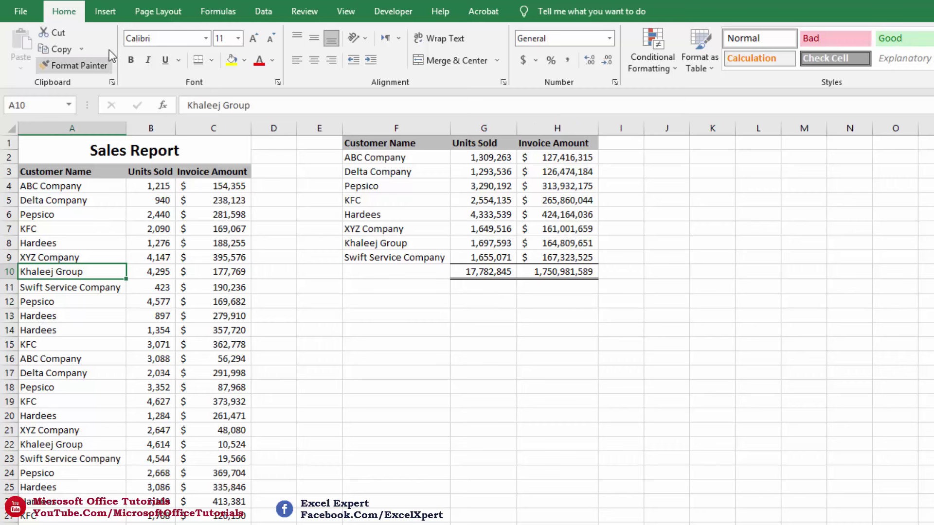
# Insert a PivotTable from Sheet1!$A$3:$C$6948 on a new worksheet.
pyautogui.click(106, 10)
pyautogui.click(33, 43)
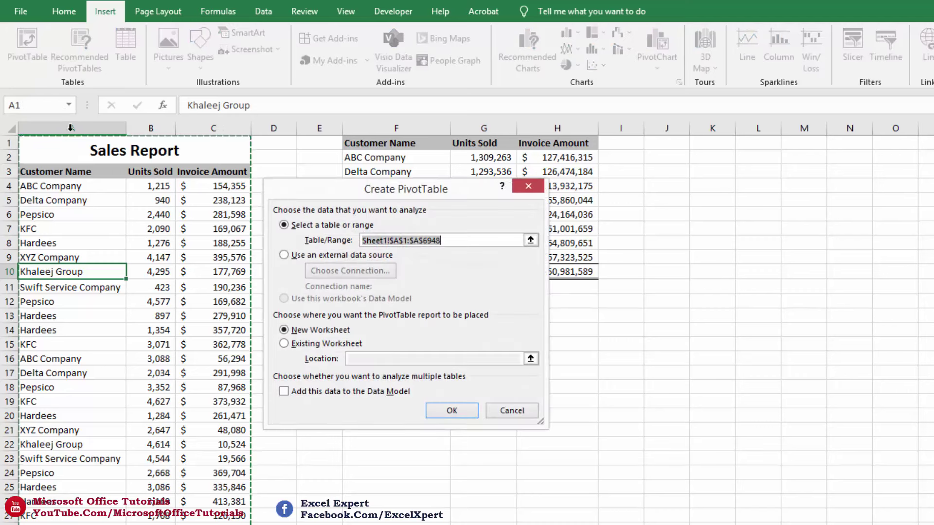
pyautogui.click(62, 170)
pyautogui.hotkey('ctrl', 'shift', 'Right')
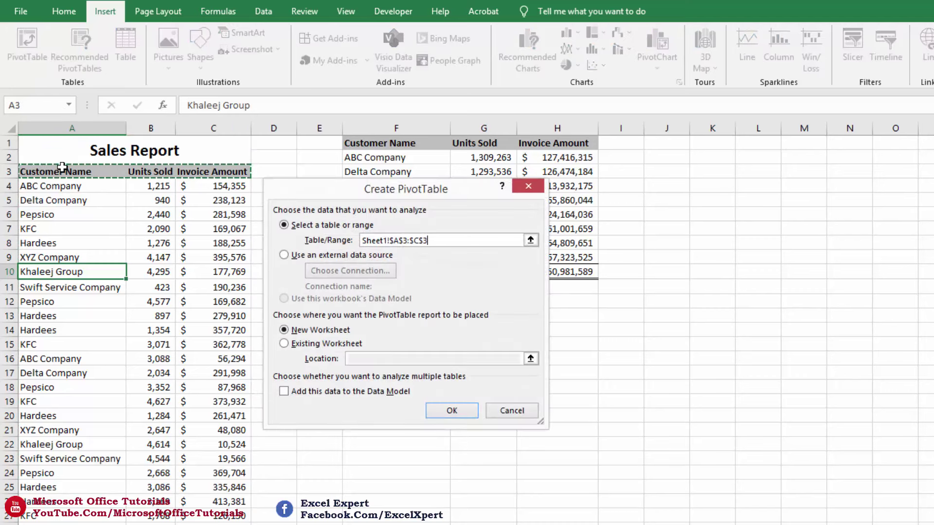
pyautogui.hotkey('ctrl', 'shift', 'Down')
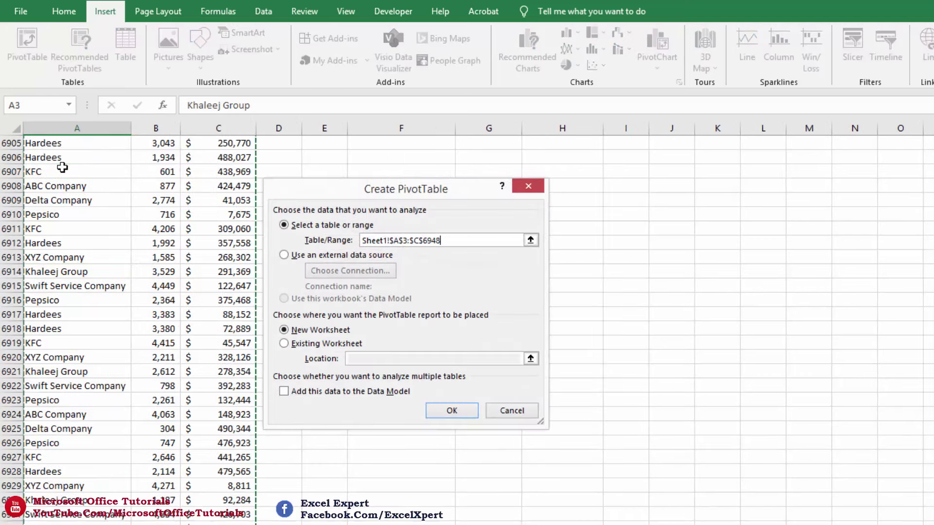
pyautogui.click(451, 410)
pyautogui.click(126, 275)
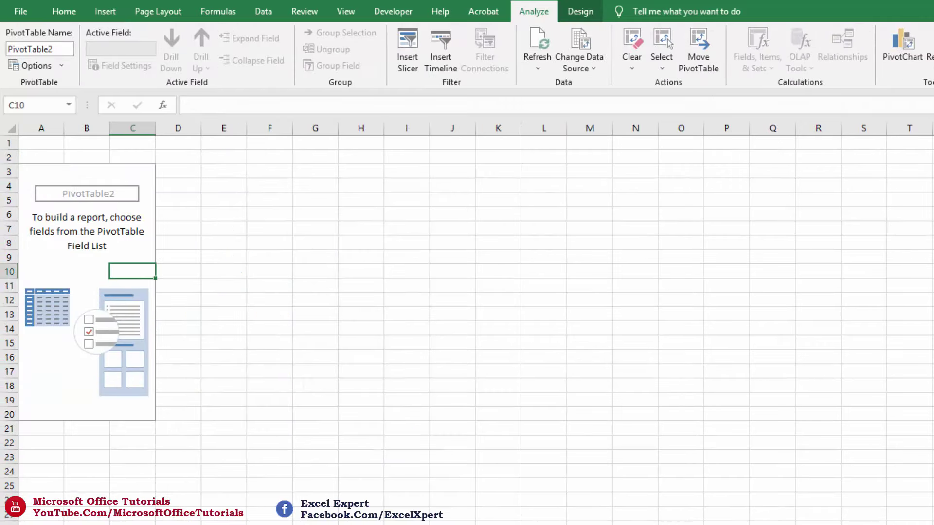
# Look over the Invoice Amount column on the sales sheet, then return to the PivotTable sheet.
pyautogui.hotkey('ctrl', 'pagedown')
pyautogui.click(244, 467)
pyautogui.hotkey('ctrl', 'Up')
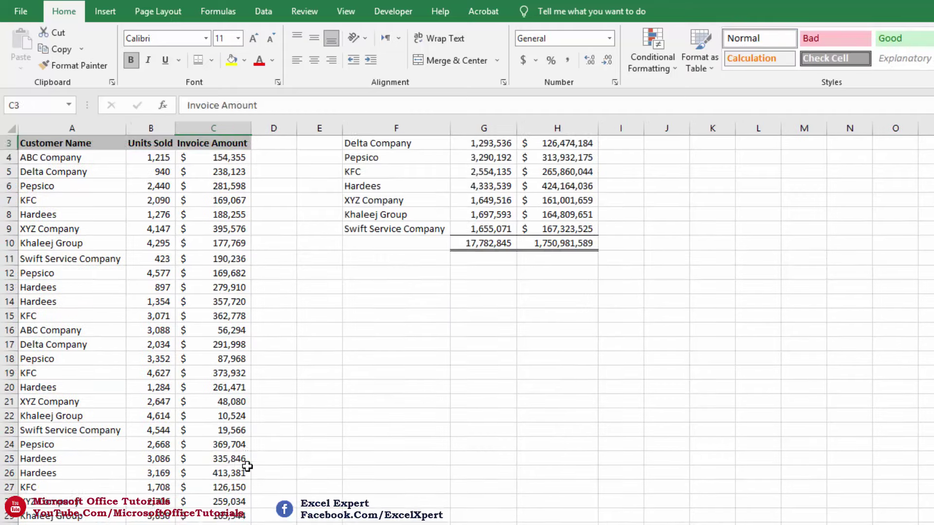
pyautogui.hotkey('ctrl', 'Home')
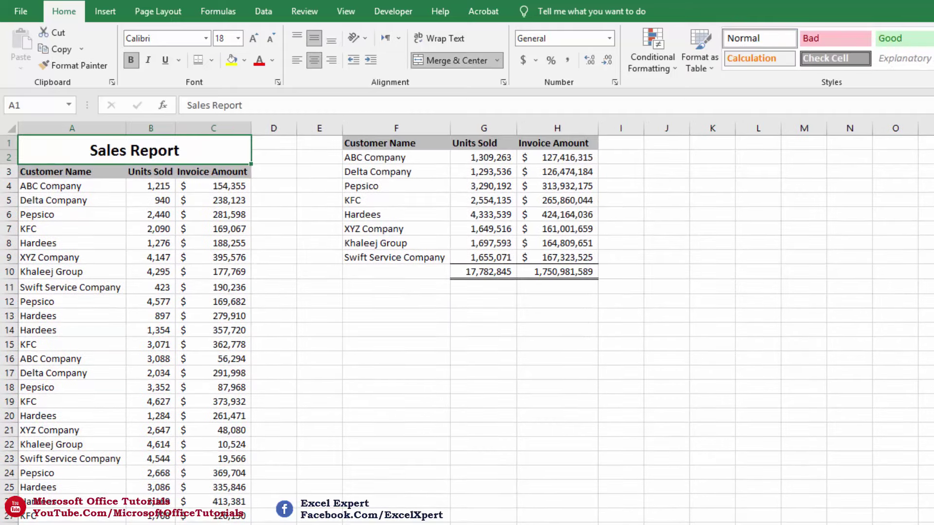
pyautogui.hotkey('ctrl', 'pageup')
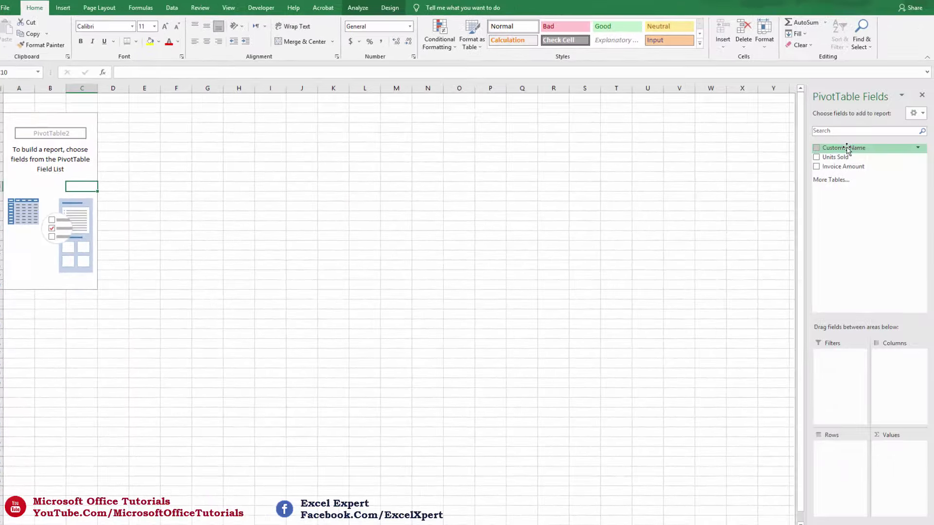
# Put Customer Name in Rows and Units Sold and Invoice Amount in Values.
pyautogui.moveTo(847, 149); pyautogui.dragTo(844, 462)
pyautogui.moveTo(29, 127); pyautogui.dragTo(42, 197)
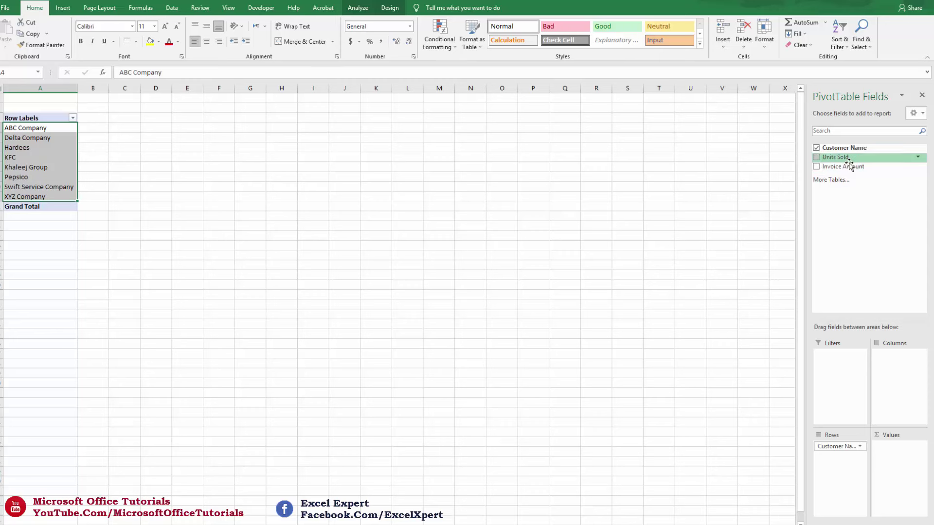
pyautogui.moveTo(847, 157); pyautogui.dragTo(900, 452)
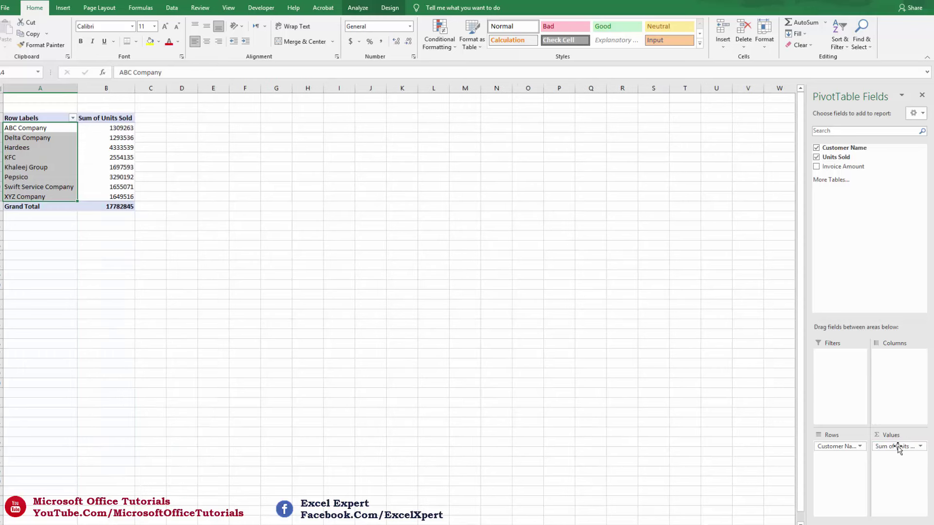
pyautogui.moveTo(843, 167); pyautogui.dragTo(899, 433)
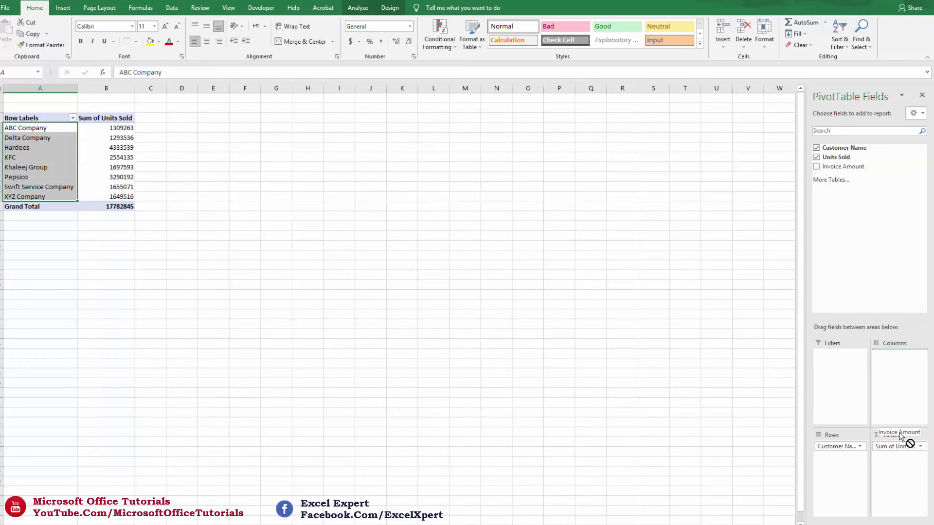
pyautogui.moveTo(900, 467); pyautogui.dragTo(900, 466)
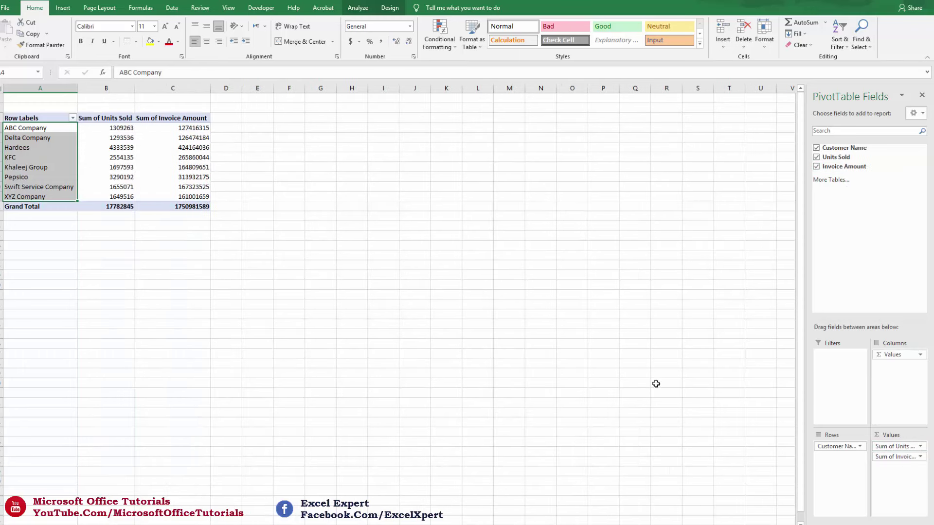
pyautogui.moveTo(109, 125); pyautogui.dragTo(112, 206)
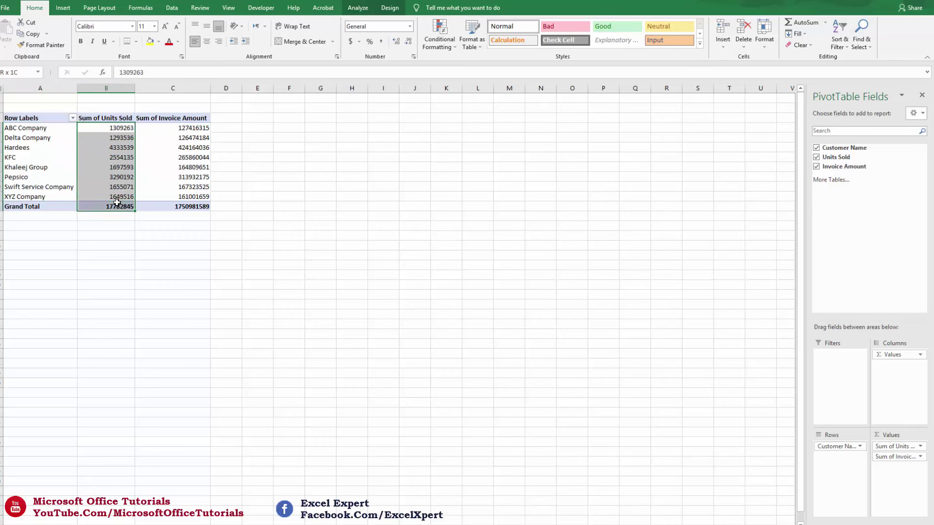
# Apply Comma Style to both PivotTable sum columns and return to the Sales Report sheet.
pyautogui.click(381, 41)
pyautogui.moveTo(210, 129); pyautogui.dragTo(197, 214)
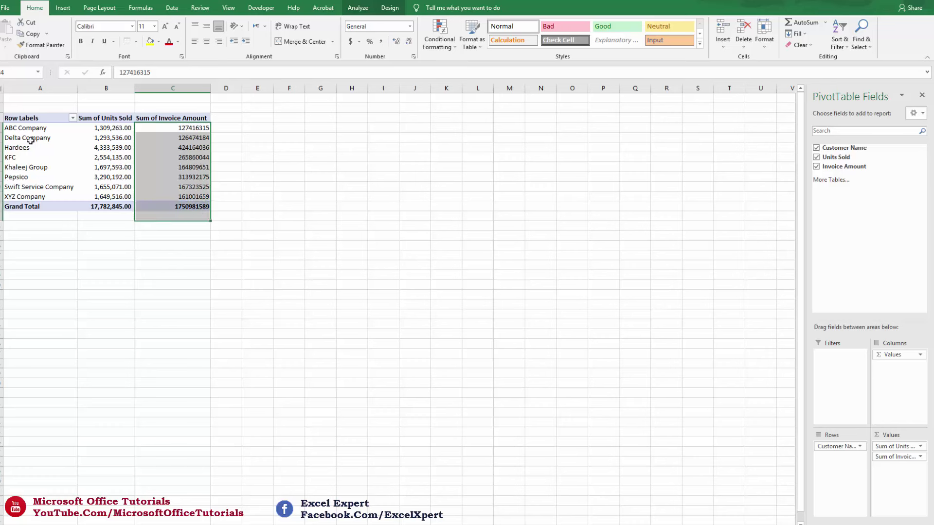
pyautogui.click(380, 43)
pyautogui.click(191, 265)
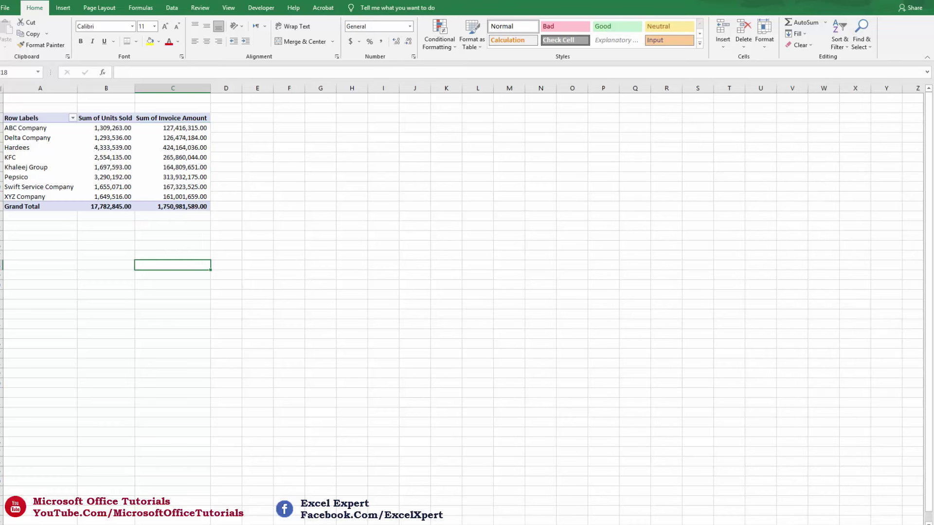
pyautogui.hotkey('ctrl', 'pagedown')
pyautogui.moveTo(43, 138); pyautogui.dragTo(263, 168)
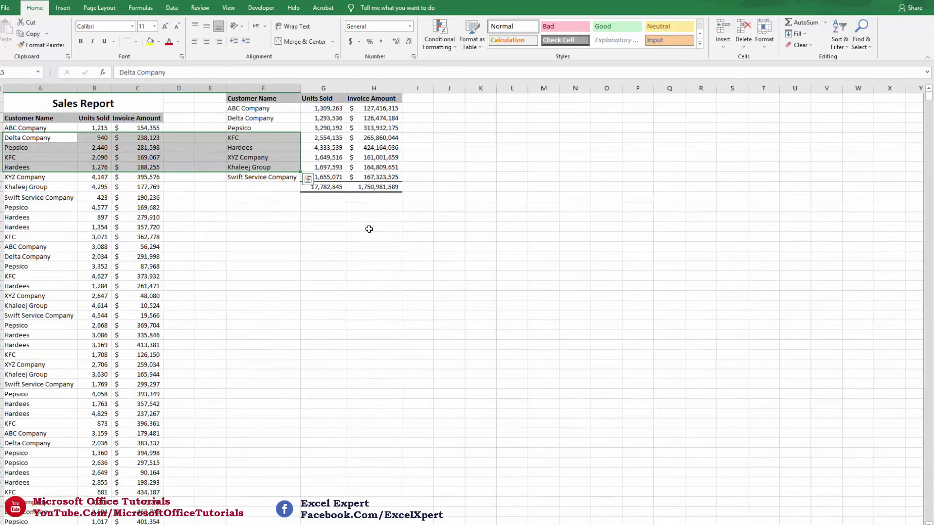